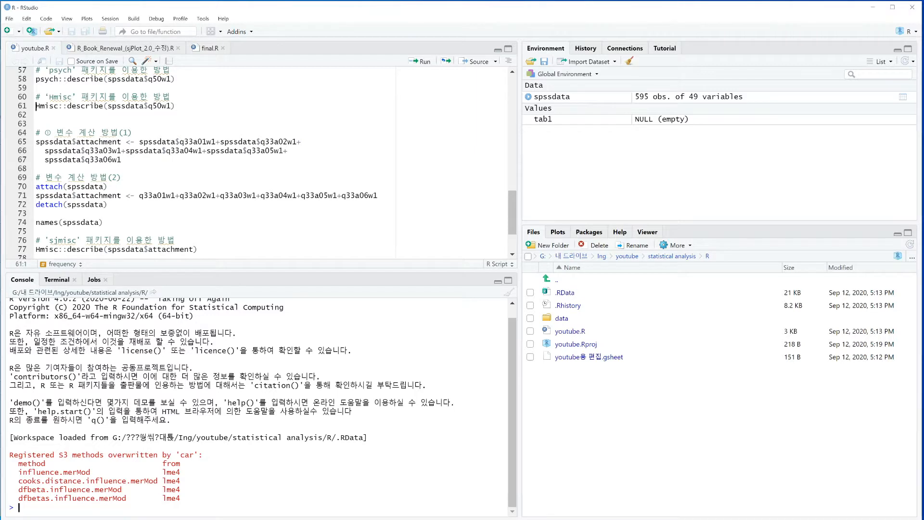
Examine the Hmisc::describe call for q50w1 and the first computation method, which sums q33a01w1 through q33a06w1
{"action": "left_click_drag", "start_coordinate": [36, 106], "coordinate": [172, 106]}
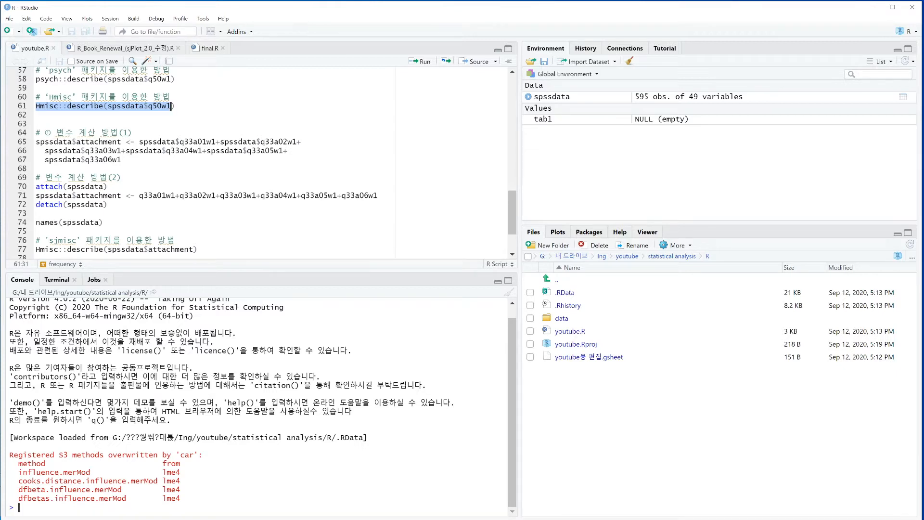
{"action": "left_click", "coordinate": [153, 106]}
{"action": "left_click_drag", "start_coordinate": [147, 106], "coordinate": [171, 106]}
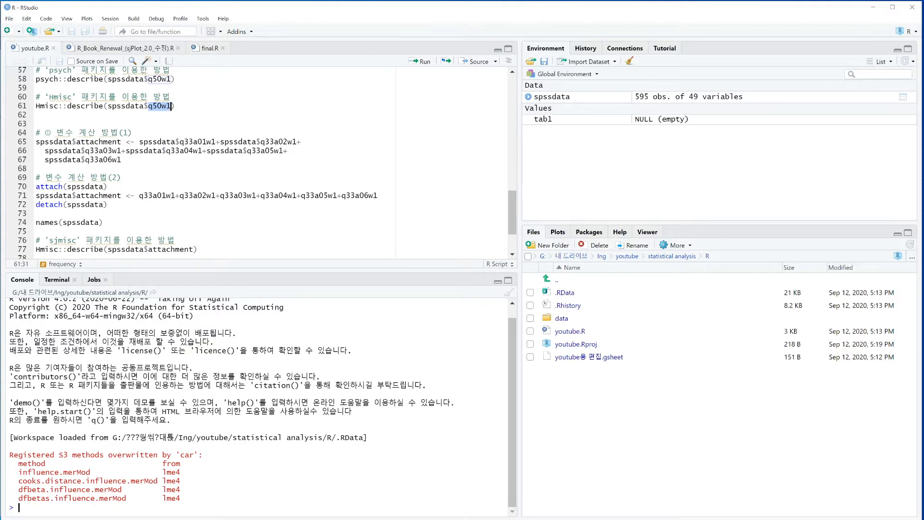
{"action": "left_click_drag", "start_coordinate": [62, 133], "coordinate": [108, 132]}
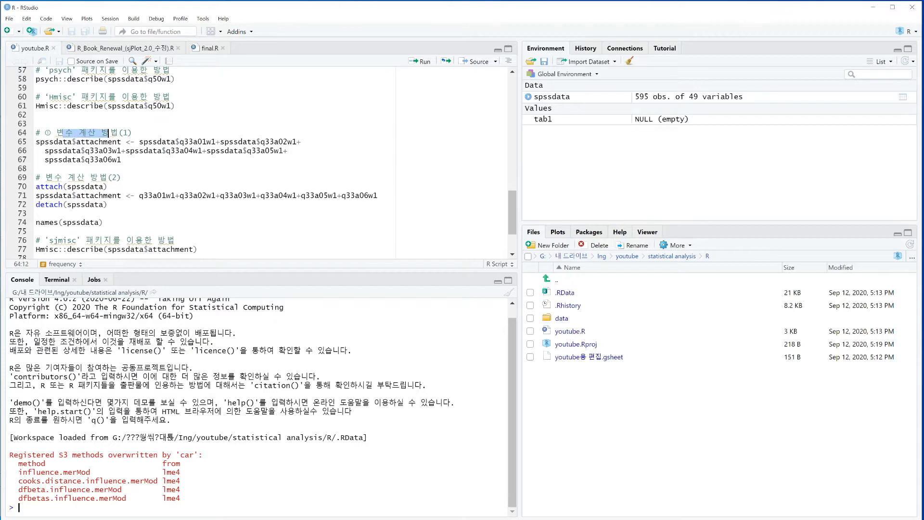
{"action": "left_click", "coordinate": [99, 141]}
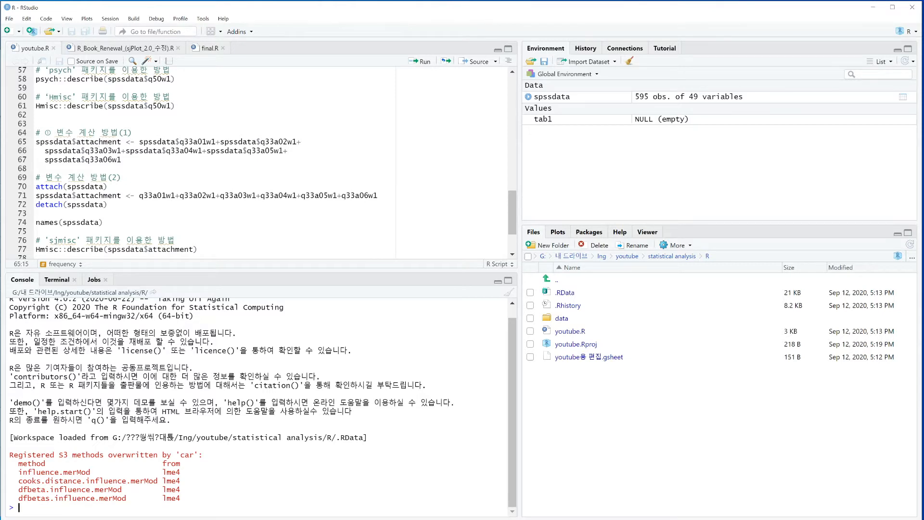
{"action": "left_click_drag", "start_coordinate": [126, 142], "coordinate": [135, 142]}
{"action": "left_click_drag", "start_coordinate": [121, 141], "coordinate": [35, 142]}
{"action": "left_click_drag", "start_coordinate": [139, 142], "coordinate": [122, 159]}
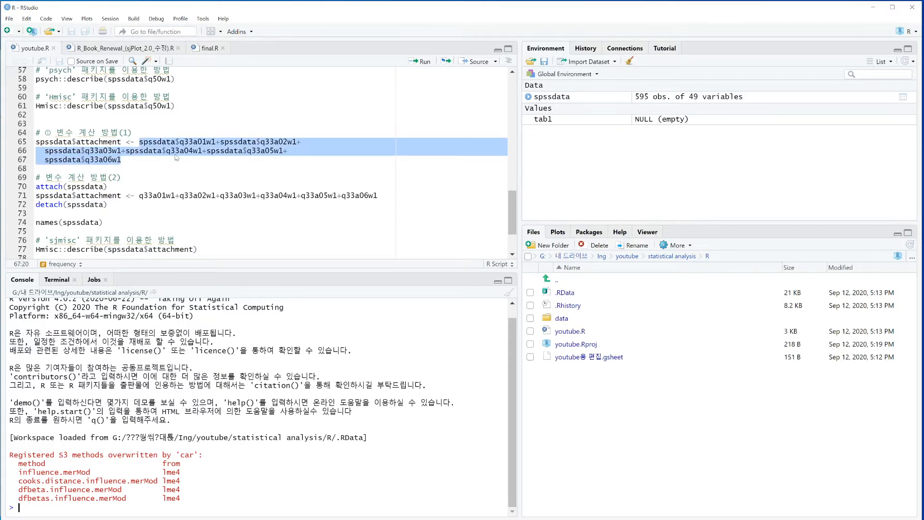
{"action": "left_click", "coordinate": [234, 152]}
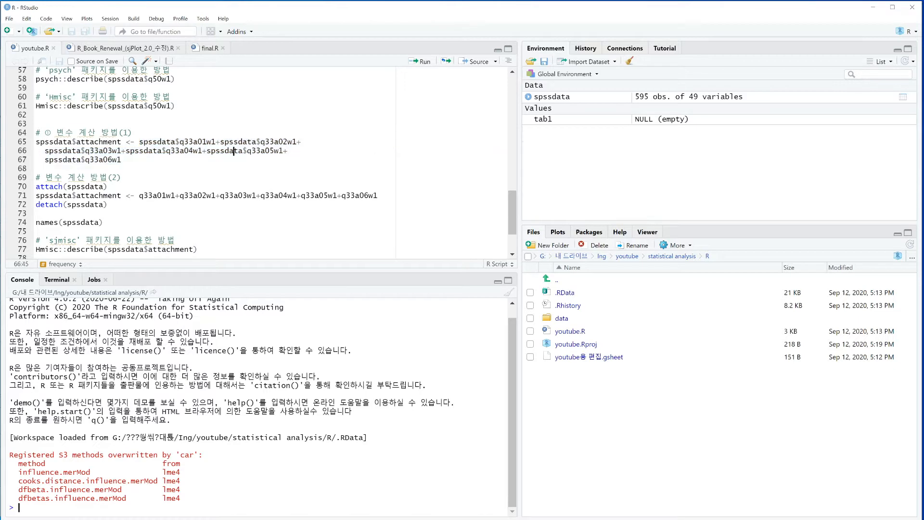
{"action": "left_click", "coordinate": [49, 142]}
{"action": "left_click_drag", "start_coordinate": [44, 142], "coordinate": [63, 142]}
{"action": "left_click", "coordinate": [72, 142]}
{"action": "left_click_drag", "start_coordinate": [85, 142], "coordinate": [221, 142]}
{"action": "left_click", "coordinate": [216, 142]}
{"action": "left_click_drag", "start_coordinate": [234, 142], "coordinate": [275, 142]}
{"action": "left_click_drag", "start_coordinate": [179, 142], "coordinate": [216, 142]}
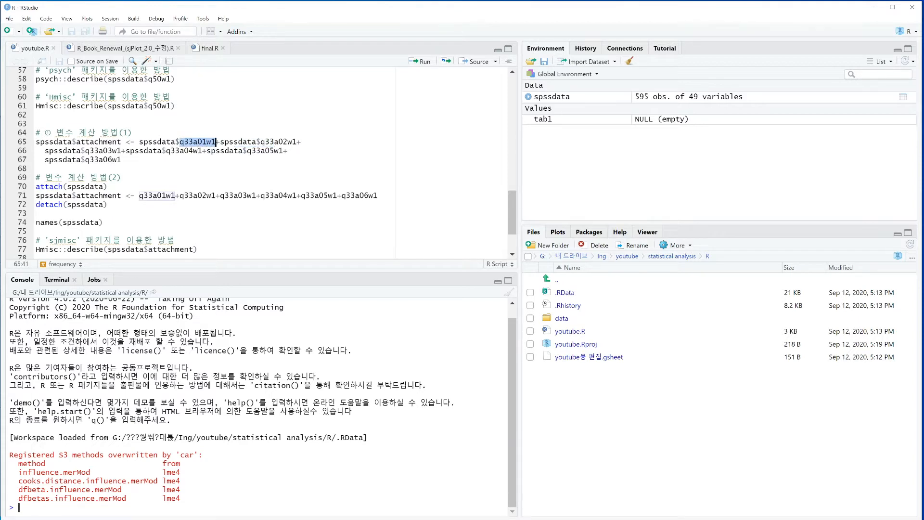
{"action": "left_click_drag", "start_coordinate": [99, 160], "coordinate": [126, 169]}
{"action": "left_click", "coordinate": [206, 142]}
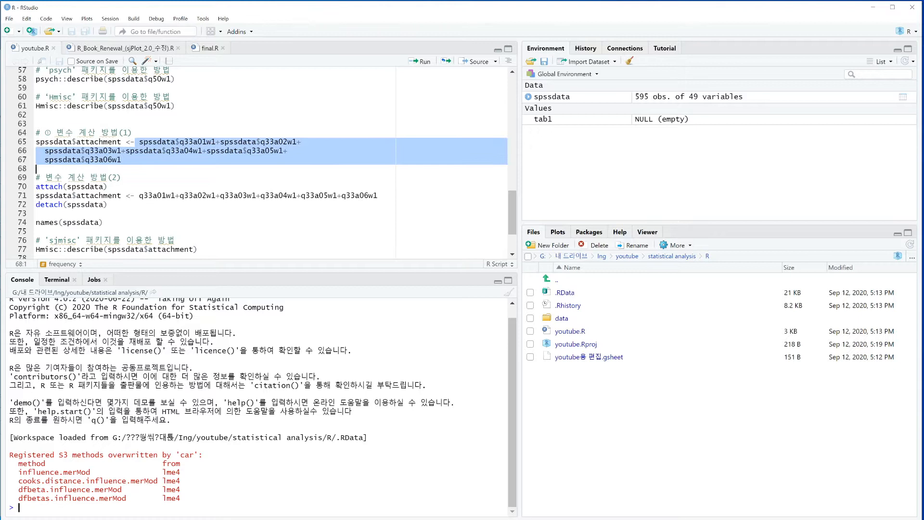
Run the first computation method to create spssdata$attachment as the sum of q33a01w1 through q33a06w1
{"action": "left_click", "coordinate": [161, 142]}
{"action": "left_click", "coordinate": [81, 142]}
{"action": "left_click_drag", "start_coordinate": [78, 142], "coordinate": [118, 143]}
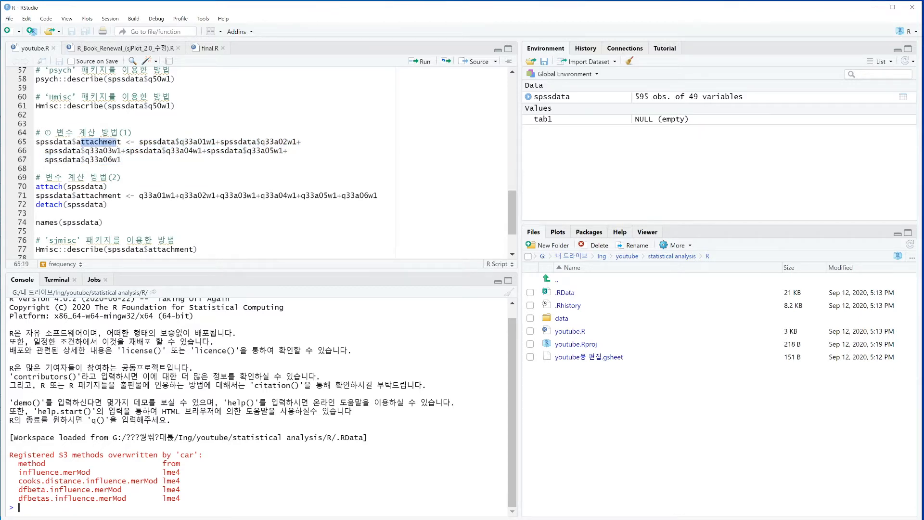
{"action": "left_click_drag", "start_coordinate": [49, 142], "coordinate": [68, 142]}
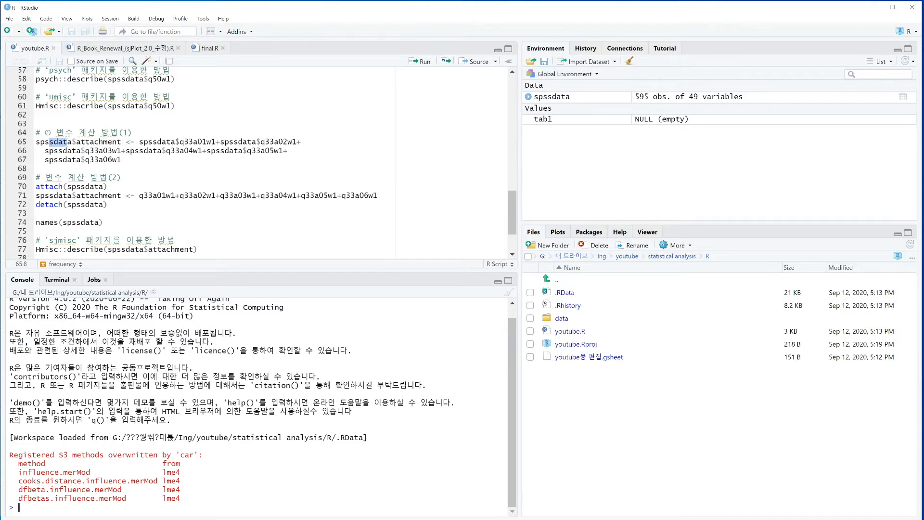
{"action": "left_click", "coordinate": [89, 141]}
{"action": "key", "text": "ctrl+Return"}
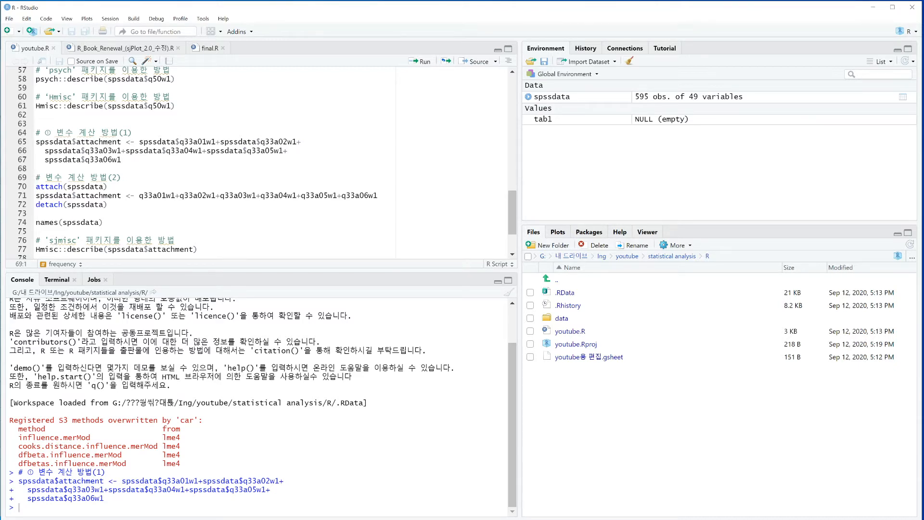
Run names(spssdata) to list the variable names of the dataset
{"action": "left_click_drag", "start_coordinate": [39, 222], "coordinate": [99, 223]}
{"action": "left_click", "coordinate": [90, 223]}
{"action": "left_click", "coordinate": [49, 222]}
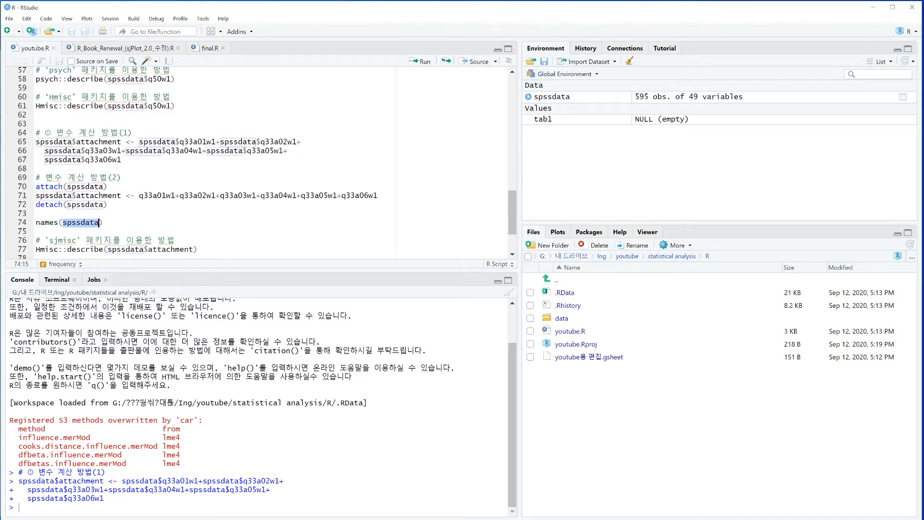
{"action": "left_click", "coordinate": [49, 222]}
{"action": "left_click_drag", "start_coordinate": [40, 223], "coordinate": [54, 222]}
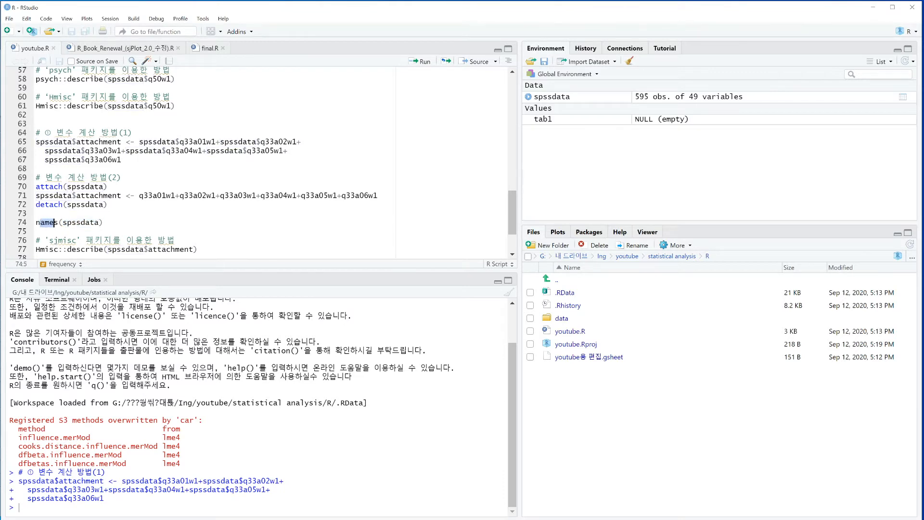
{"action": "left_click", "coordinate": [81, 223]}
{"action": "key", "text": "ctrl+Return"}
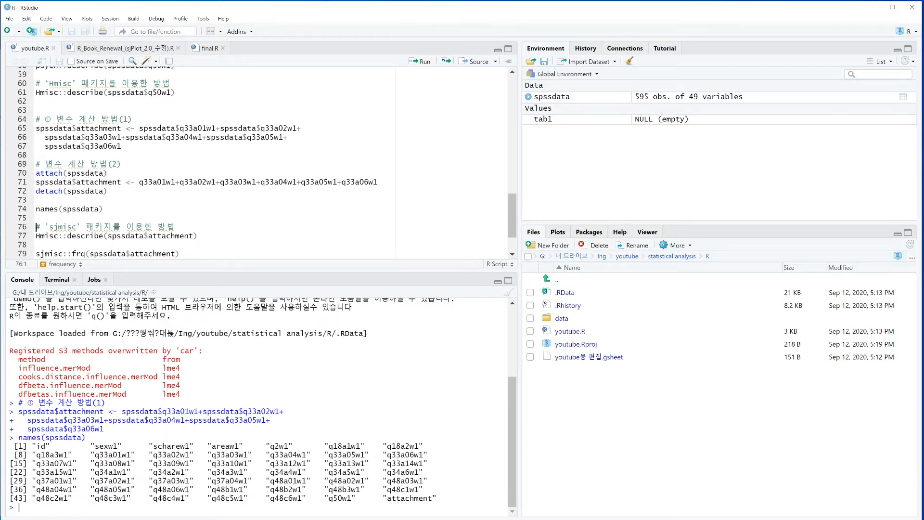
Examine the listed variable names for the new attachment variable and its source items q33a01w1 through q33a06w1
{"action": "left_click_drag", "start_coordinate": [45, 437], "coordinate": [382, 499]}
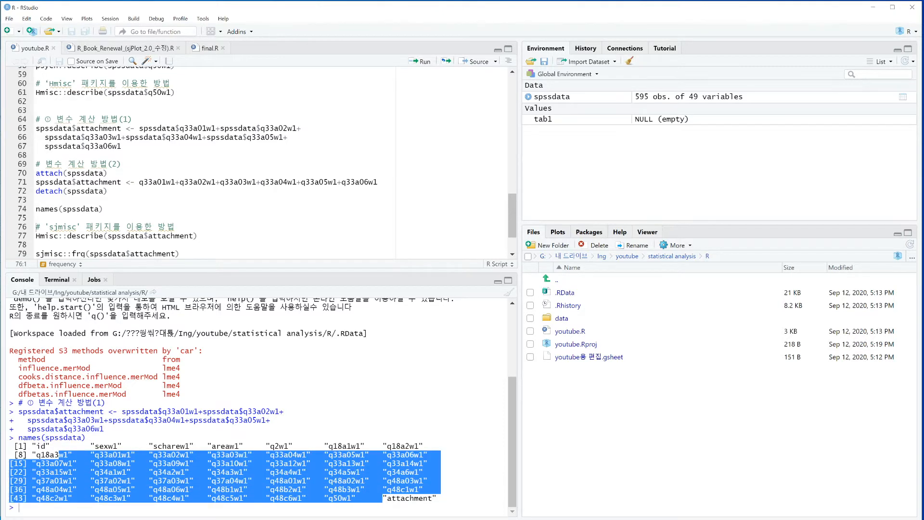
{"action": "left_click", "coordinate": [383, 499]}
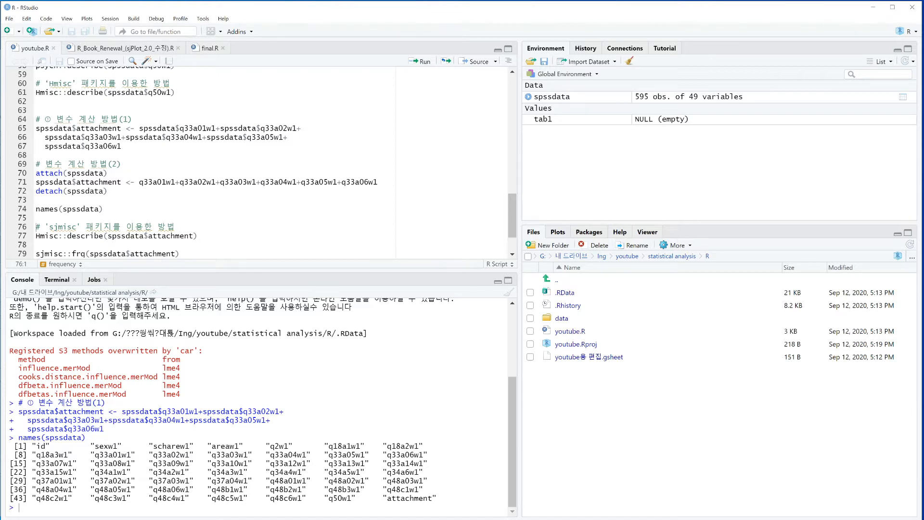
{"action": "mouse_move", "coordinate": [36, 454]}
{"action": "left_mouse_down"}
{"action": "mouse_move", "coordinate": [63, 454]}
{"action": "mouse_move", "coordinate": [22, 455]}
{"action": "left_mouse_up"}
{"action": "left_click_drag", "start_coordinate": [388, 498], "coordinate": [437, 498]}
{"action": "left_click_drag", "start_coordinate": [58, 411], "coordinate": [95, 411]}
{"action": "left_click_drag", "start_coordinate": [388, 499], "coordinate": [437, 498]}
{"action": "left_click_drag", "start_coordinate": [23, 438], "coordinate": [64, 437]}
{"action": "left_click", "coordinate": [69, 438]}
{"action": "left_click_drag", "start_coordinate": [149, 481], "coordinate": [194, 481]}
{"action": "left_click_drag", "start_coordinate": [122, 411], "coordinate": [104, 428]}
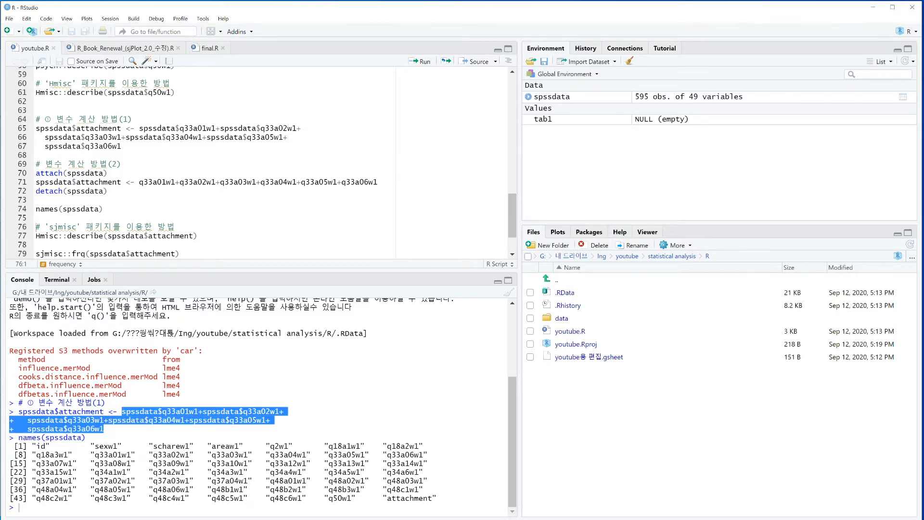
{"action": "left_click", "coordinate": [104, 428]}
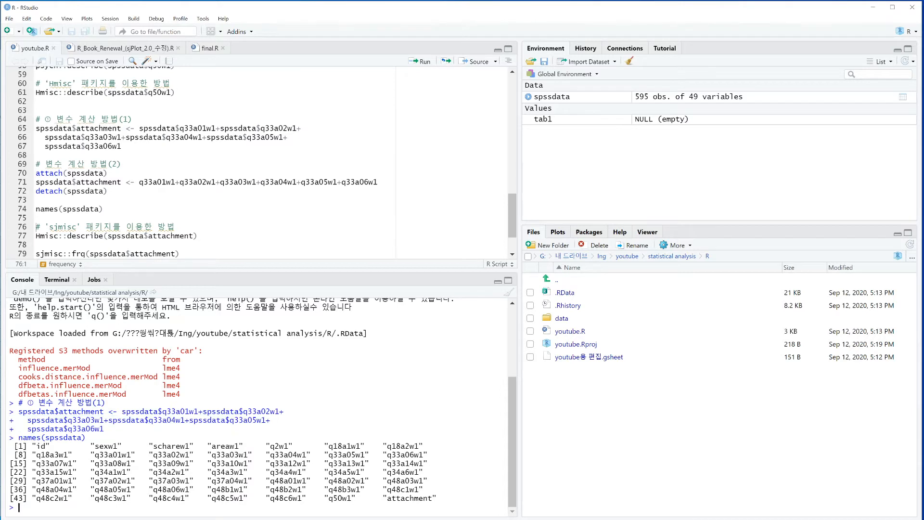
{"action": "left_click_drag", "start_coordinate": [95, 455], "coordinate": [433, 454]}
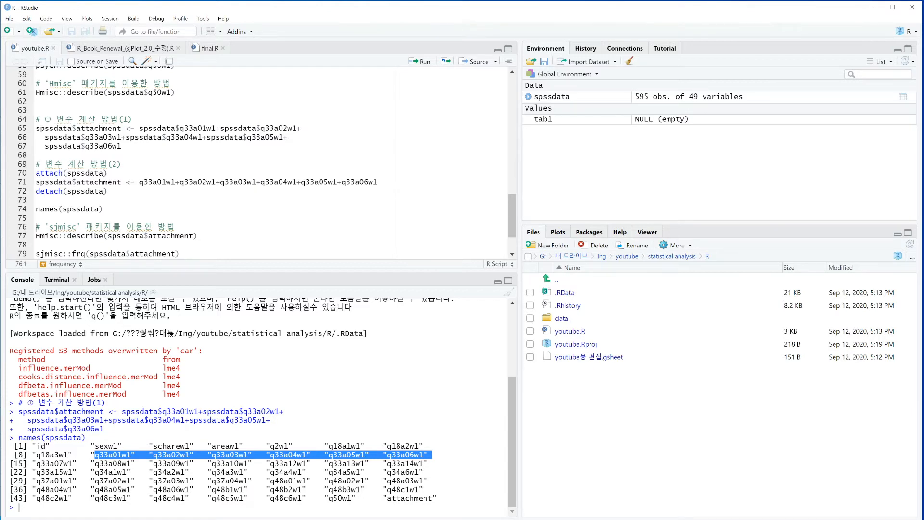
{"action": "left_click_drag", "start_coordinate": [113, 480], "coordinate": [243, 489]}
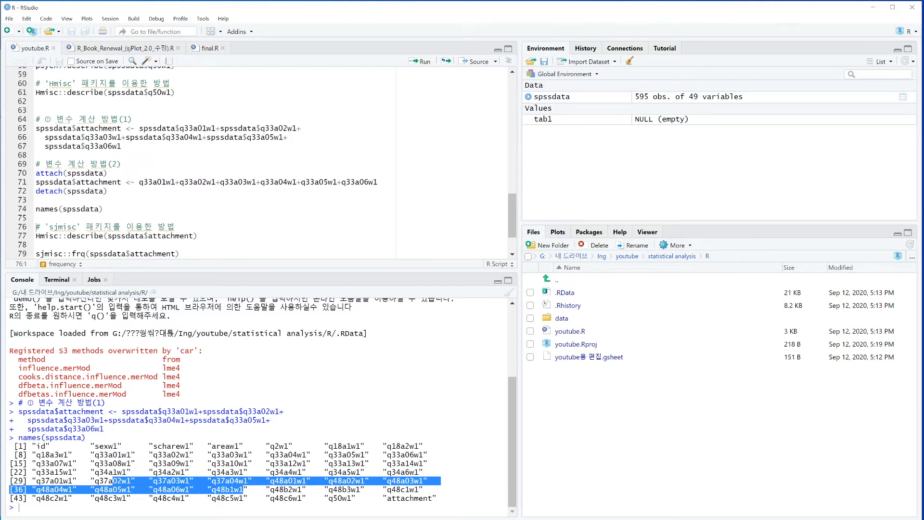
{"action": "left_click_drag", "start_coordinate": [388, 498], "coordinate": [418, 498]}
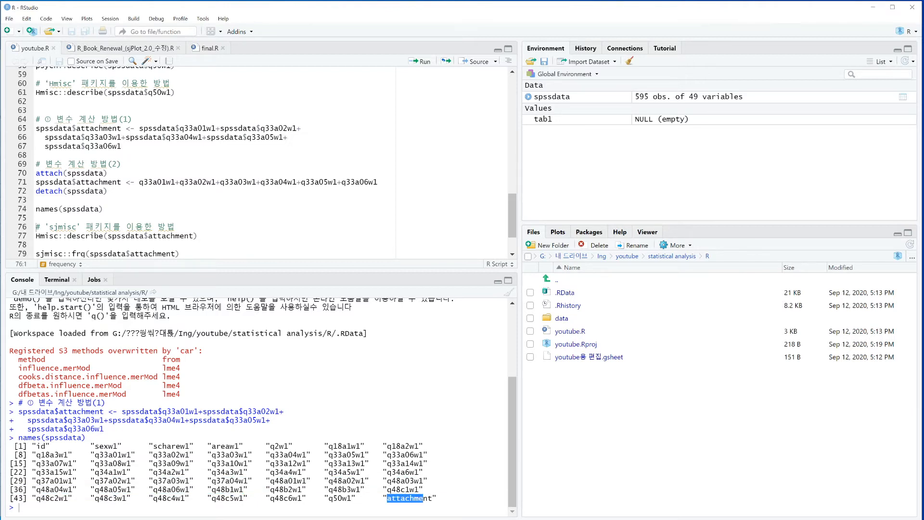
Run Hmisc::describe(spssdata$attachment) and review the descriptive statistics with the lowest and highest values
{"action": "left_click", "coordinate": [63, 235]}
{"action": "key", "text": "ctrl+Return"}
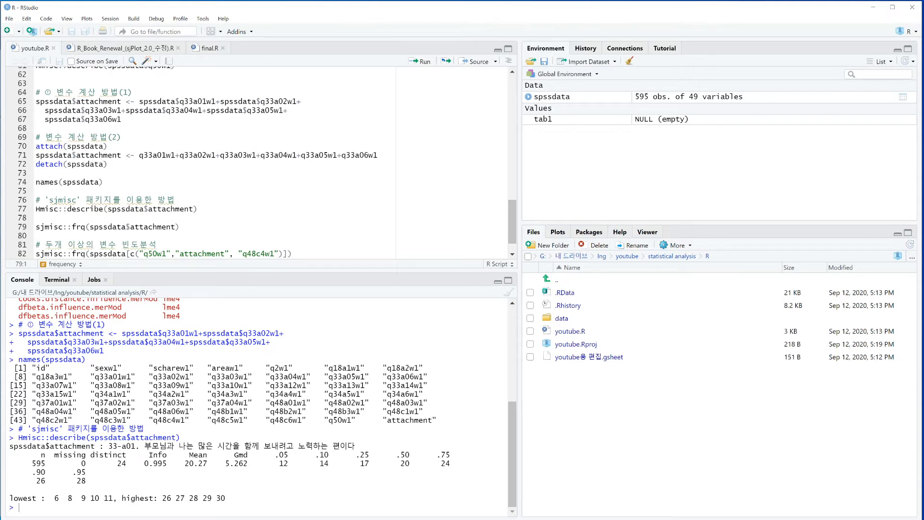
{"action": "left_click_drag", "start_coordinate": [45, 499], "coordinate": [226, 498]}
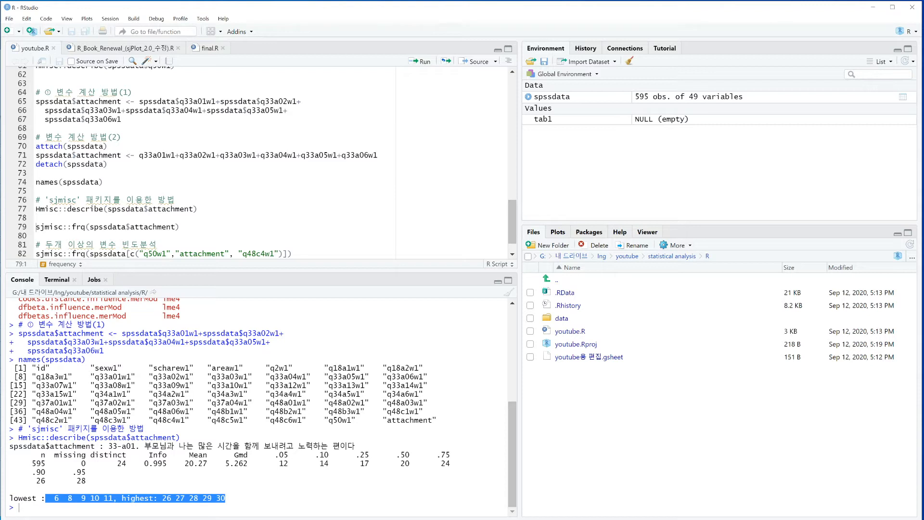
{"action": "left_click", "coordinate": [226, 499]}
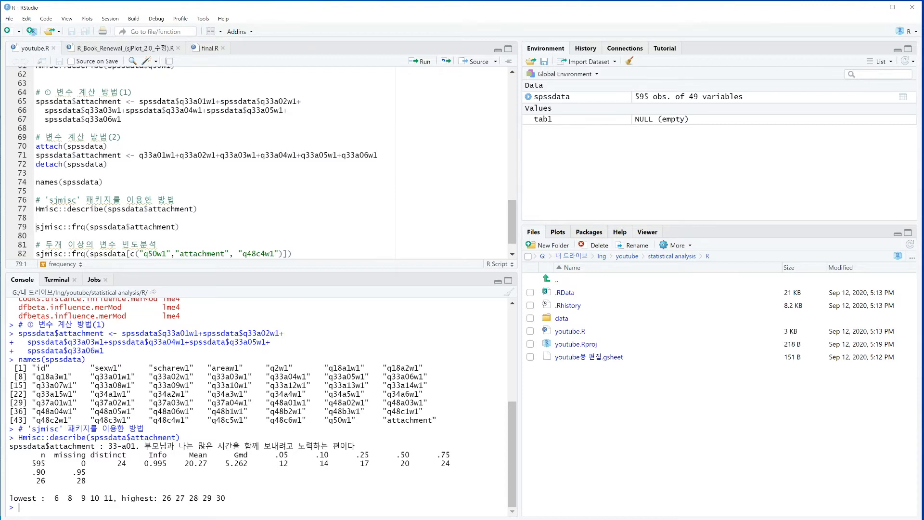
{"action": "left_click_drag", "start_coordinate": [113, 463], "coordinate": [127, 463]}
{"action": "left_click_drag", "start_coordinate": [54, 498], "coordinate": [59, 499]}
{"action": "left_click_drag", "start_coordinate": [217, 498], "coordinate": [104, 499]}
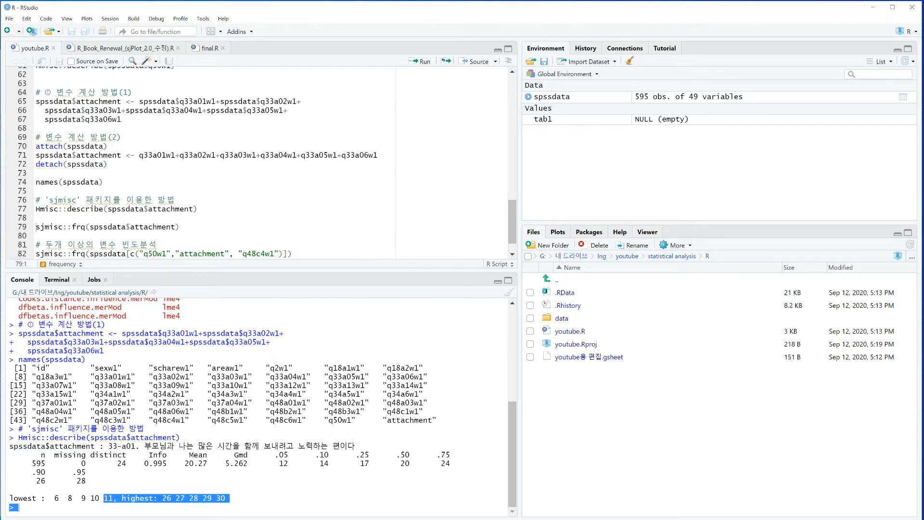
{"action": "left_click", "coordinate": [19, 507]}
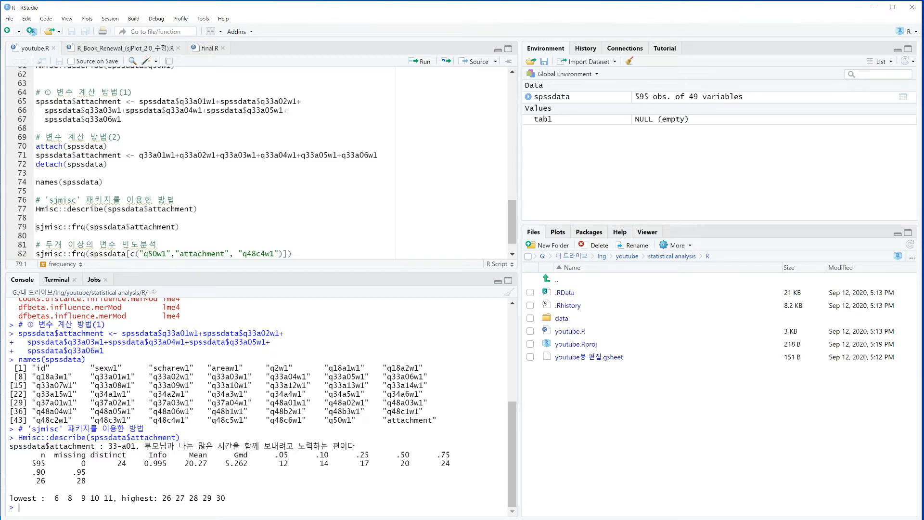
{"action": "left_click_drag", "start_coordinate": [36, 454], "coordinate": [90, 481]}
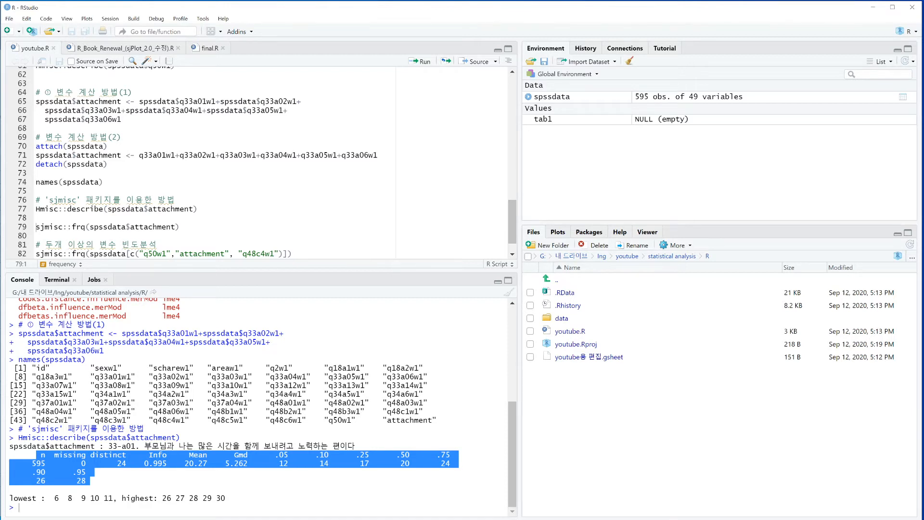
Run sjmisc::frq(spssdata$attachment) and enlarge the console area to fit the whole frequency table
{"action": "left_click_drag", "start_coordinate": [36, 226], "coordinate": [180, 227]}
{"action": "left_click", "coordinate": [122, 227]}
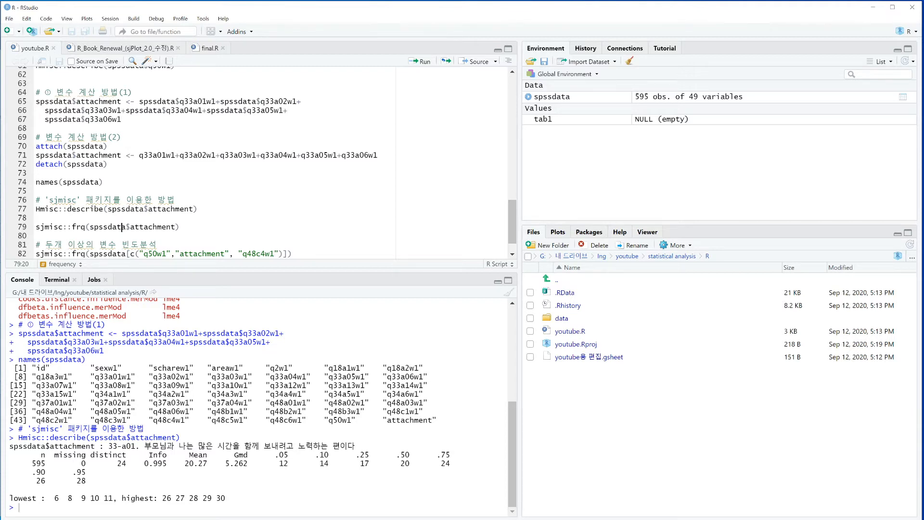
{"action": "key", "text": "ctrl+Return"}
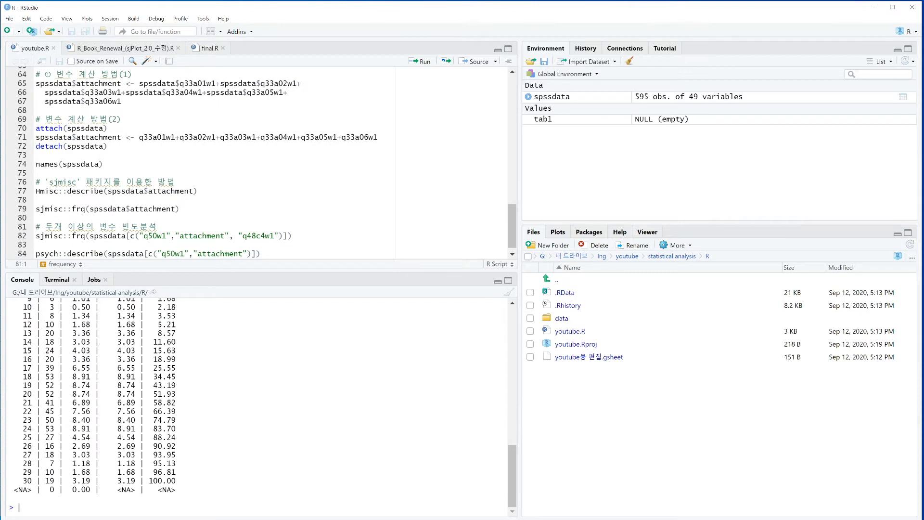
{"action": "left_click_drag", "start_coordinate": [213, 270], "coordinate": [215, 188]}
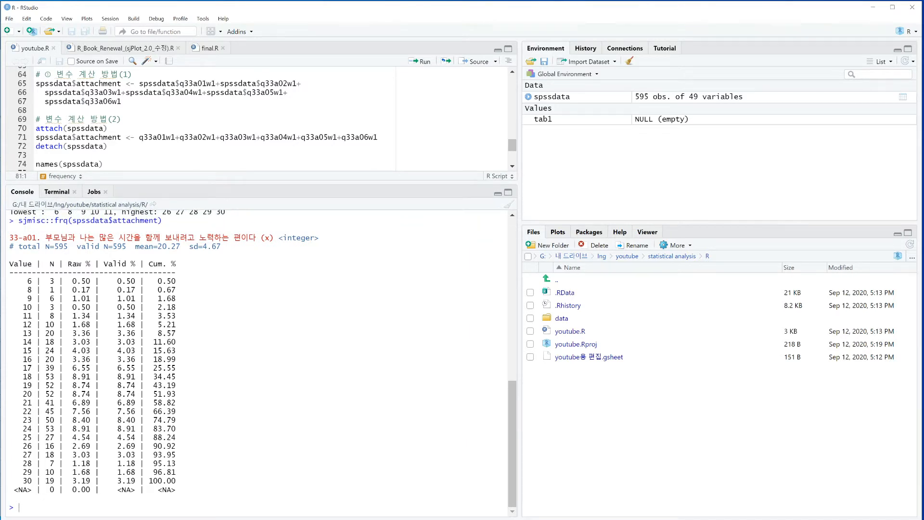
Examine the frequency output for attachment, including the case totals, mean, standard deviation and the full value table
{"action": "left_click_drag", "start_coordinate": [18, 220], "coordinate": [144, 220]}
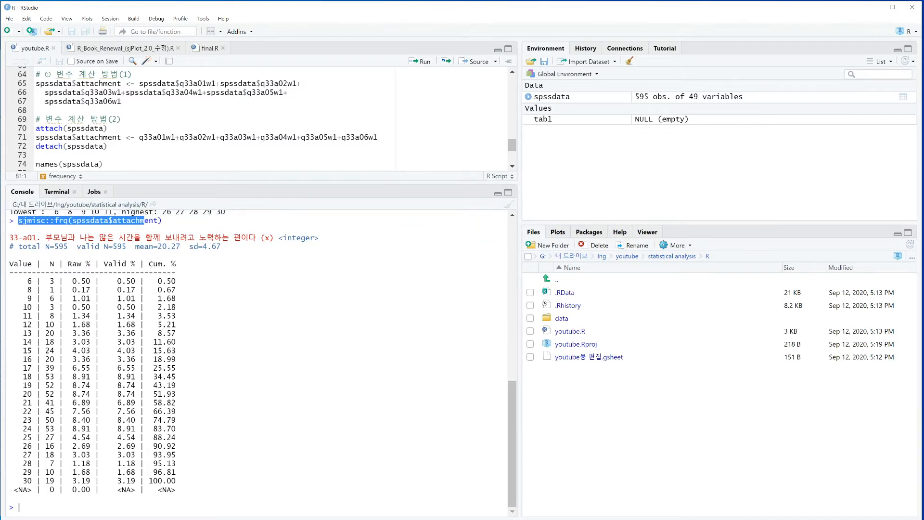
{"action": "left_click_drag", "start_coordinate": [50, 247], "coordinate": [68, 247]}
{"action": "left_click_drag", "start_coordinate": [153, 246], "coordinate": [217, 247]}
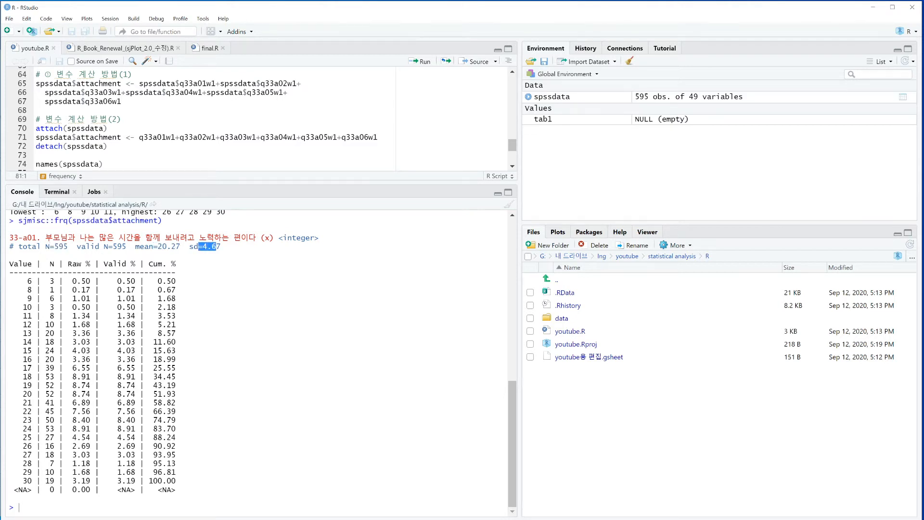
{"action": "left_click_drag", "start_coordinate": [139, 246], "coordinate": [221, 247]}
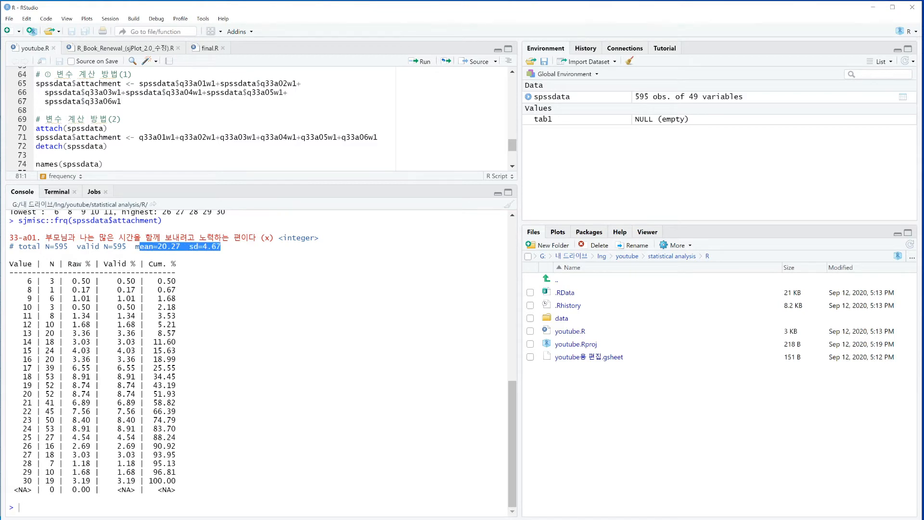
{"action": "left_click", "coordinate": [221, 247]}
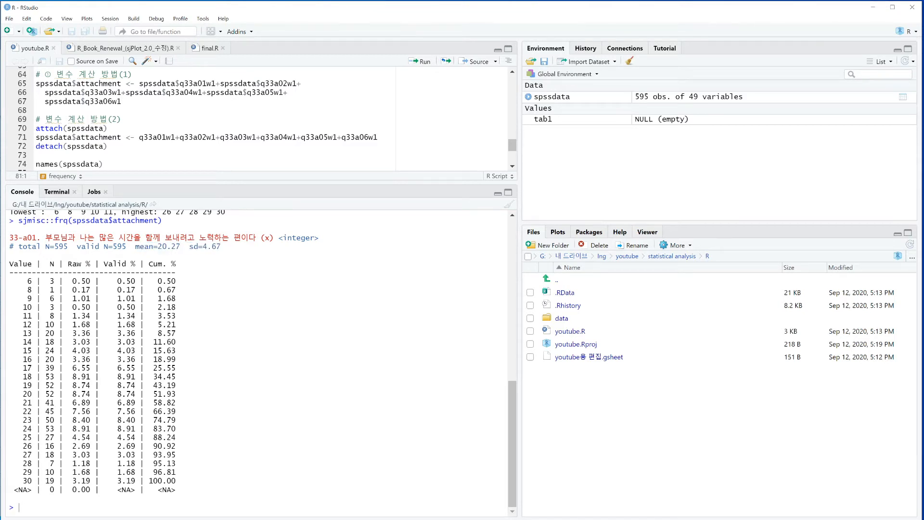
{"action": "left_click_drag", "start_coordinate": [59, 333], "coordinate": [90, 403]}
{"action": "left_click", "coordinate": [90, 402]}
{"action": "left_click_drag", "start_coordinate": [10, 264], "coordinate": [176, 490]}
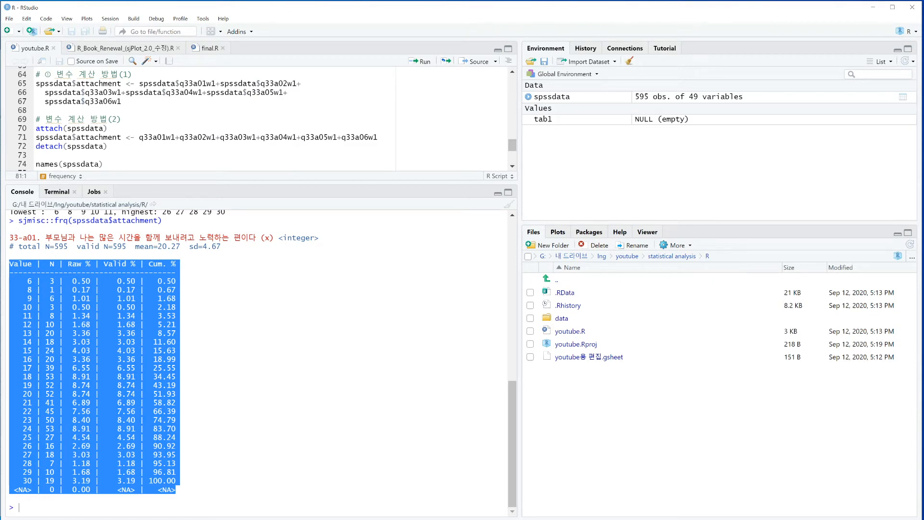
Switch to the Google Sheets spreadsheet and paste the copied frequency table at cell A29
{"action": "key", "text": "alt+Tab"}
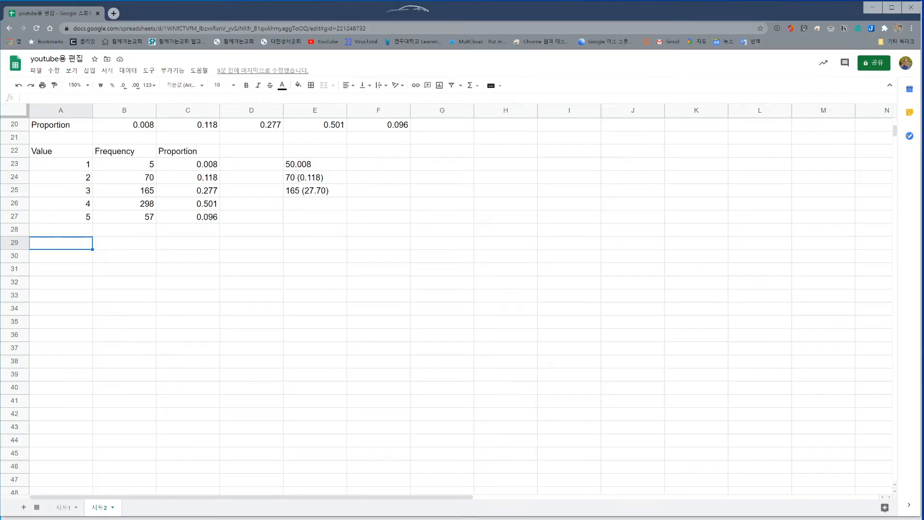
{"action": "right_click", "coordinate": [74, 246]}
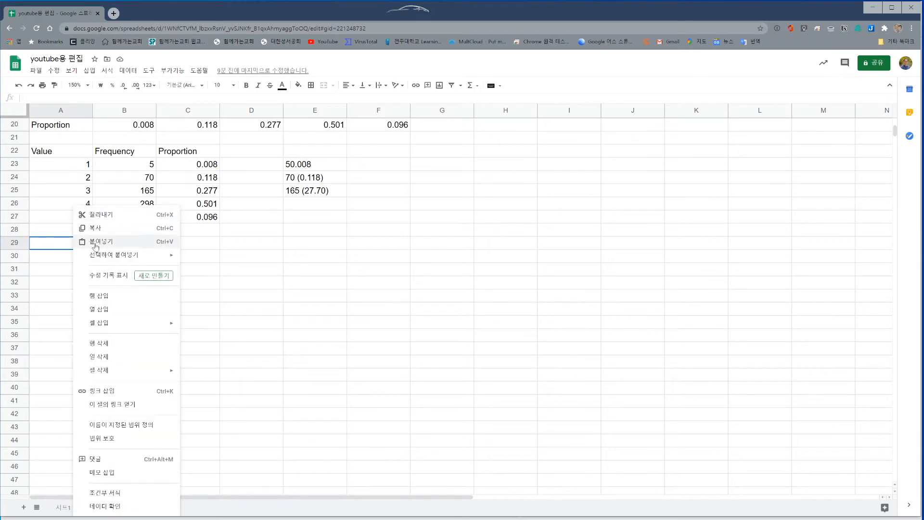
{"action": "left_click", "coordinate": [93, 241]}
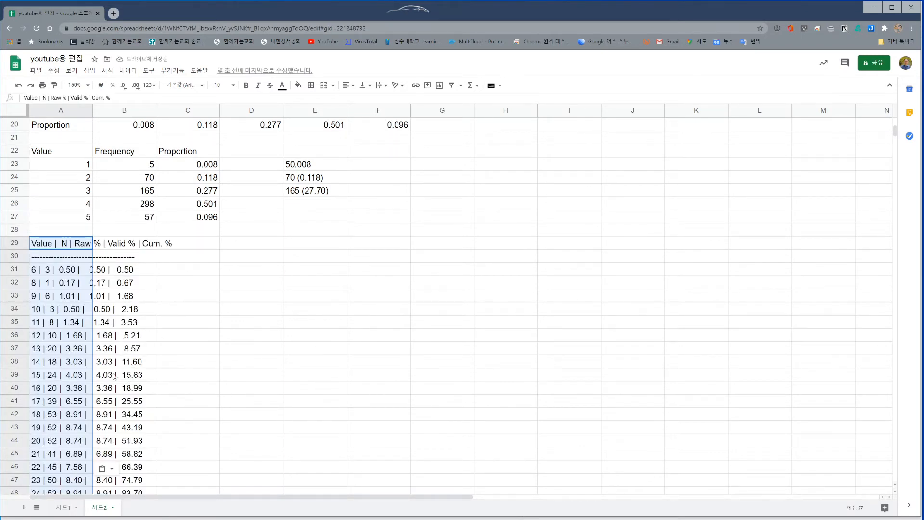
Split the pasted frequency table text into columns using the custom separator "|"
{"action": "left_click", "coordinate": [113, 469]}
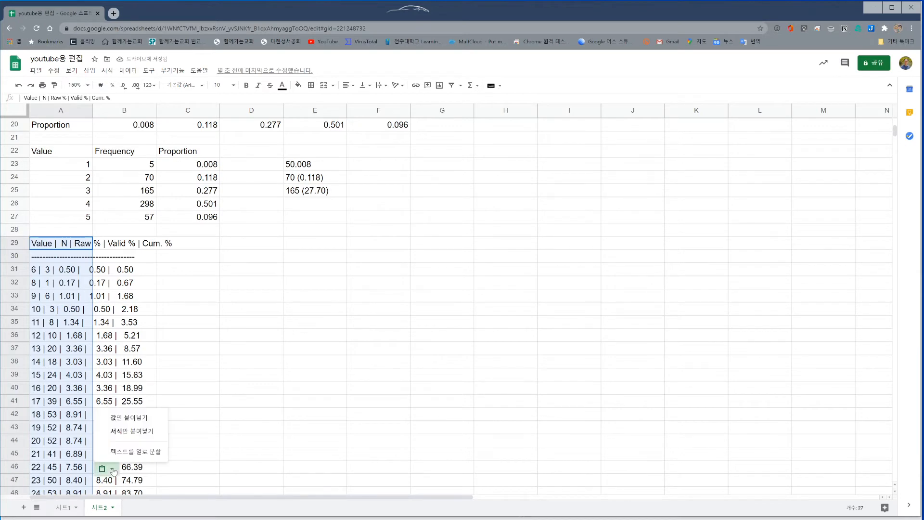
{"action": "left_click", "coordinate": [137, 453]}
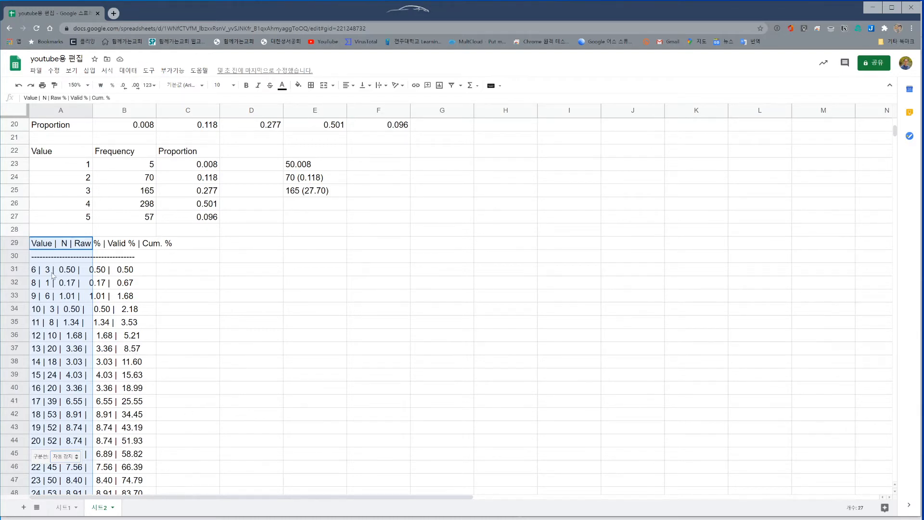
{"action": "left_click", "coordinate": [70, 458]}
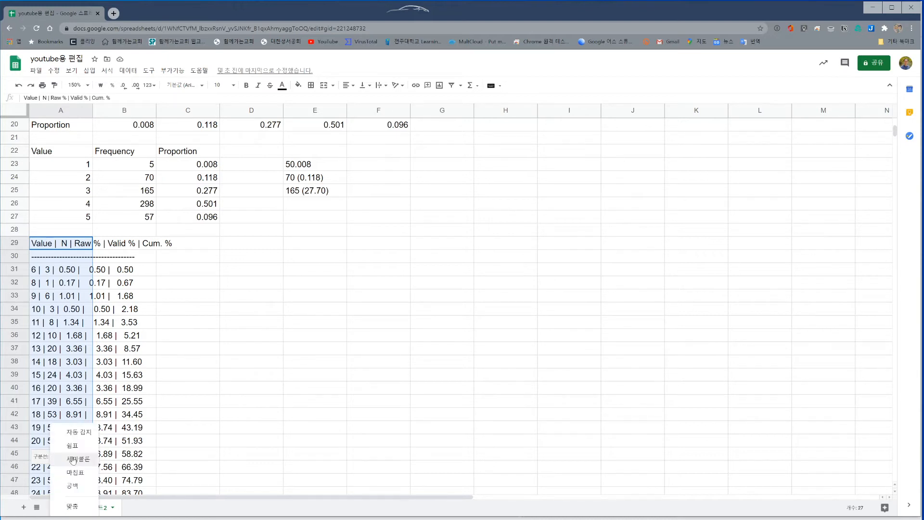
{"action": "left_click", "coordinate": [75, 507]}
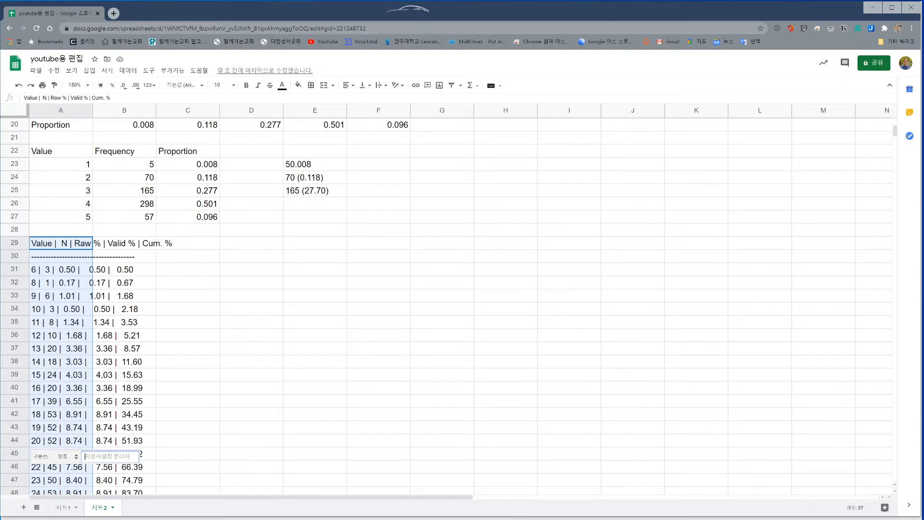
{"action": "type", "text": "|"}
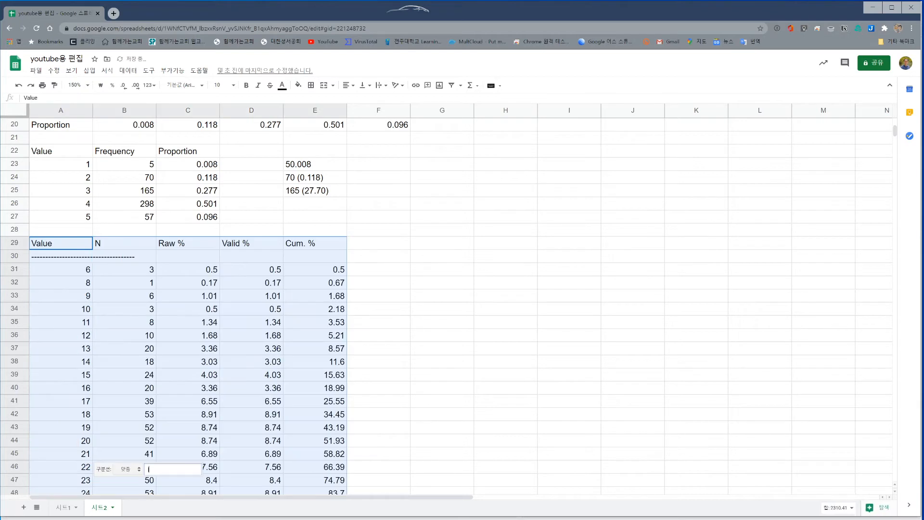
{"action": "left_click", "coordinate": [429, 380]}
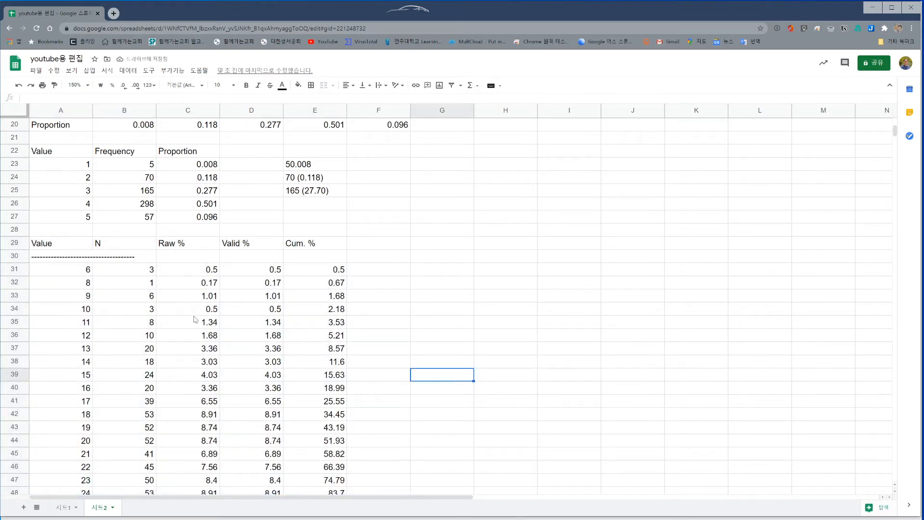
Delete row 30 containing the dashed line beneath the table header
{"action": "left_click", "coordinate": [15, 256]}
{"action": "right_click", "coordinate": [15, 256]}
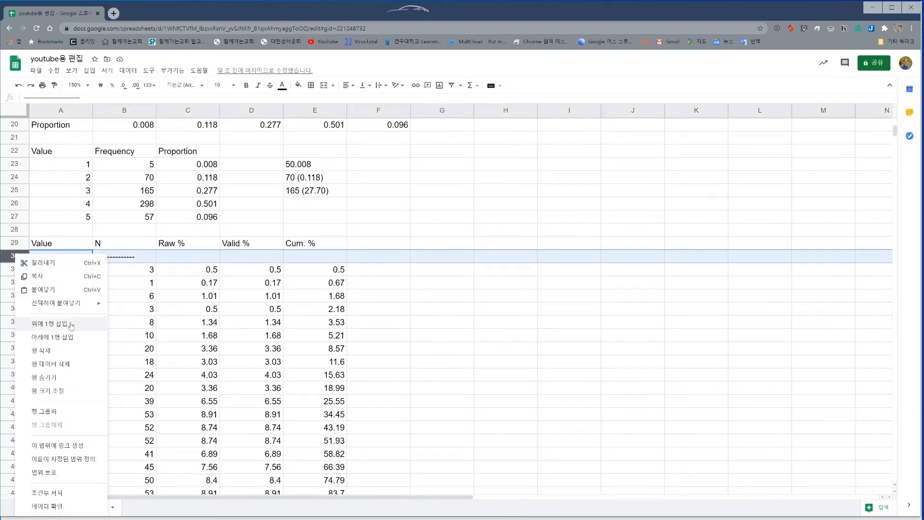
{"action": "left_click", "coordinate": [48, 350]}
Delete the <NA> row at the end of the frequency table, row 54
{"action": "scroll", "coordinate": [155, 344], "scroll_direction": "down", "scroll_amount": 2}
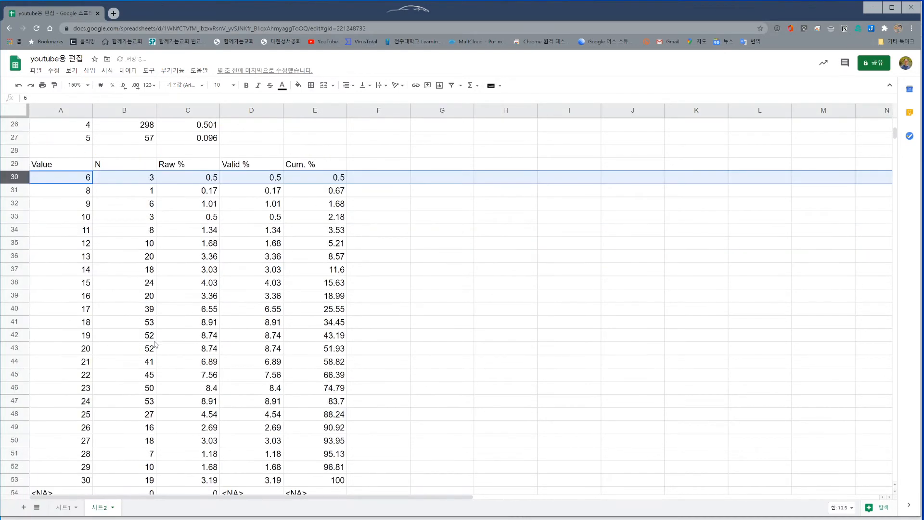
{"action": "scroll", "coordinate": [155, 344], "scroll_direction": "down", "scroll_amount": 2}
{"action": "left_click", "coordinate": [41, 417]}
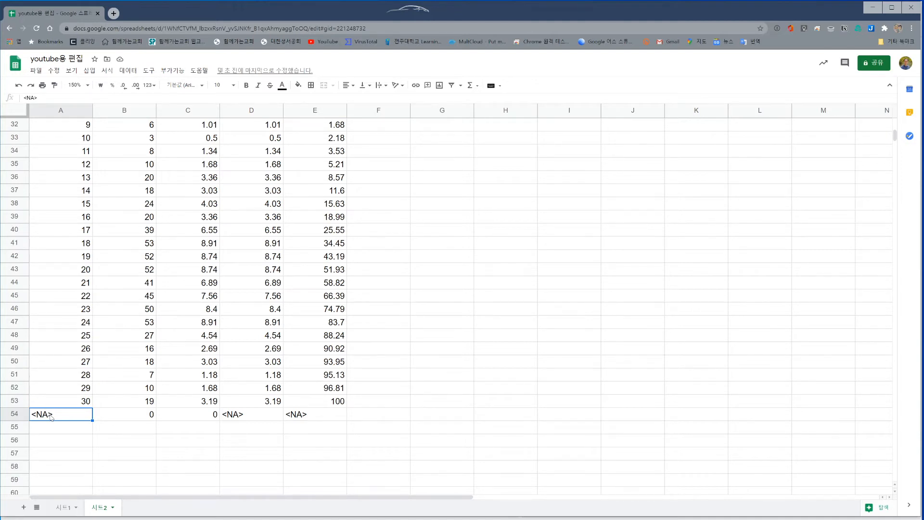
{"action": "left_click", "coordinate": [20, 417]}
{"action": "right_click", "coordinate": [20, 417]}
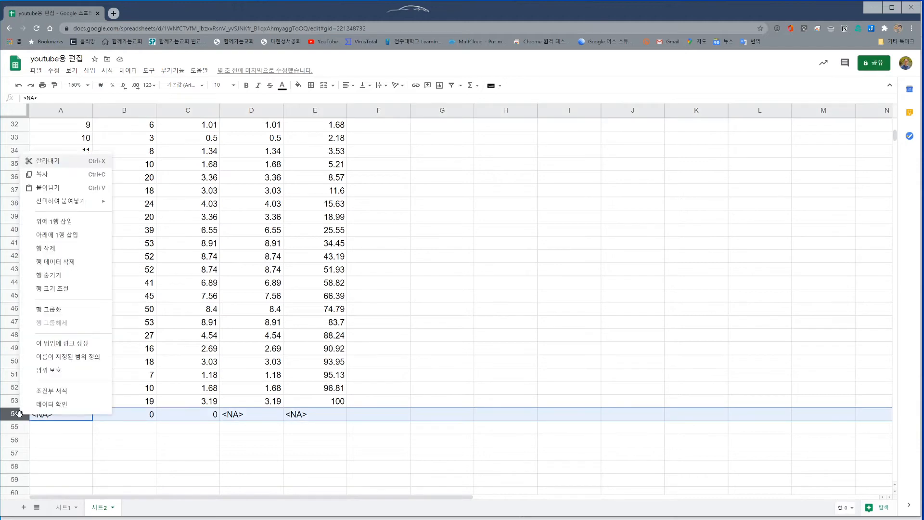
{"action": "left_click", "coordinate": [68, 248]}
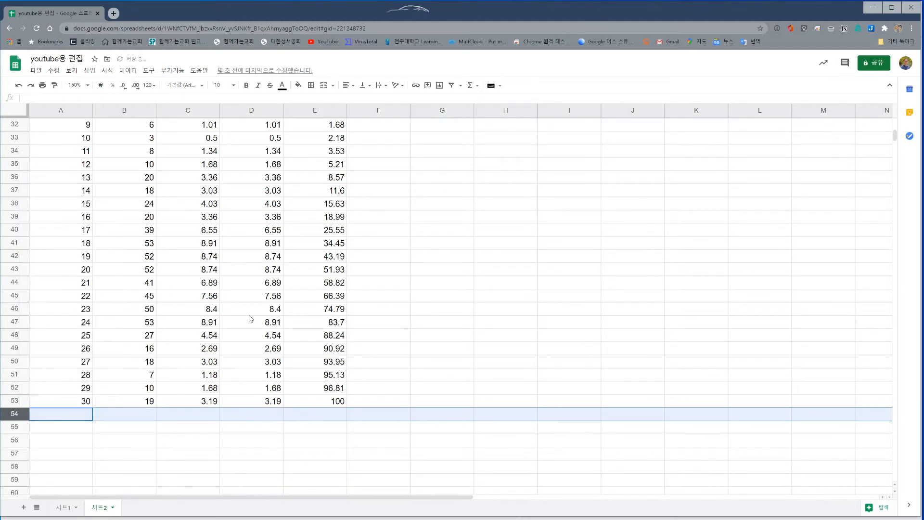
Review the cleaned frequency table in A29:E53, comparing its N, Raw % and Valid % columns
{"action": "scroll", "coordinate": [379, 393], "scroll_direction": "up", "scroll_amount": 2}
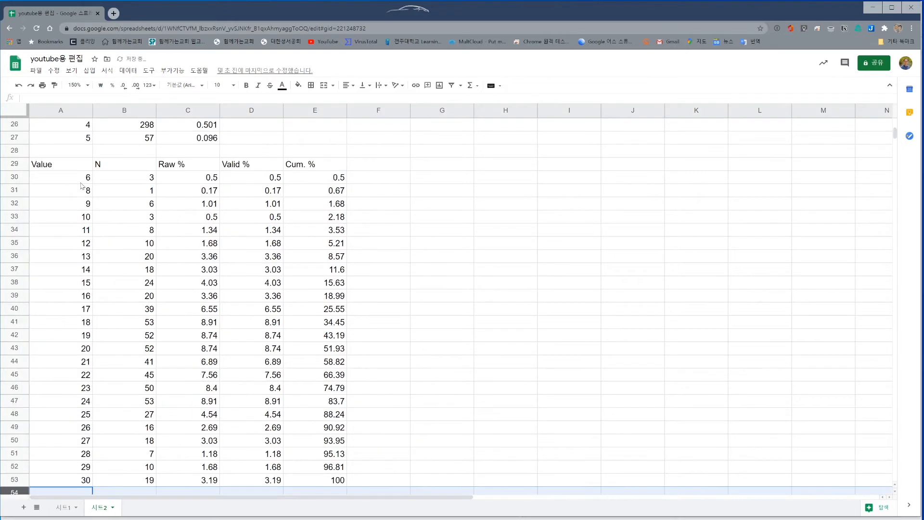
{"action": "left_click", "coordinate": [74, 167]}
{"action": "left_click_drag", "start_coordinate": [73, 168], "coordinate": [333, 483]}
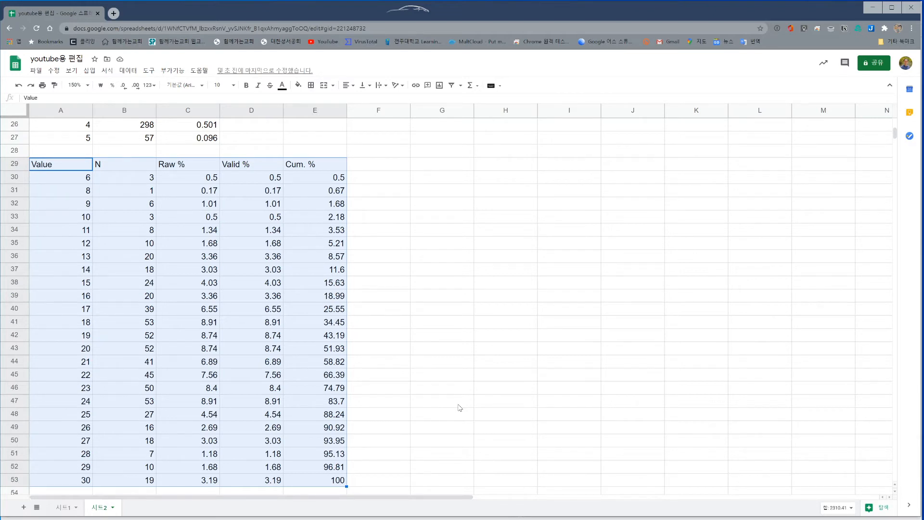
{"action": "left_click", "coordinate": [451, 363]}
{"action": "left_click", "coordinate": [260, 273]}
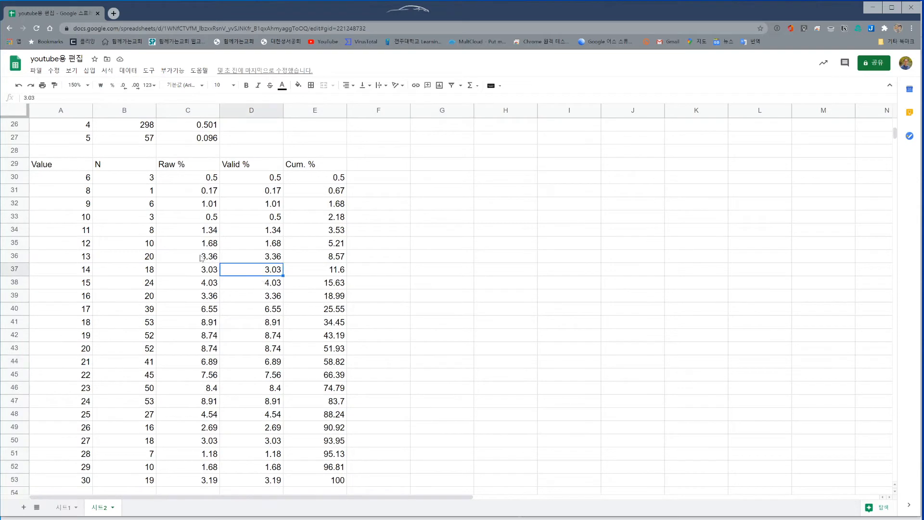
{"action": "left_click", "coordinate": [139, 243]}
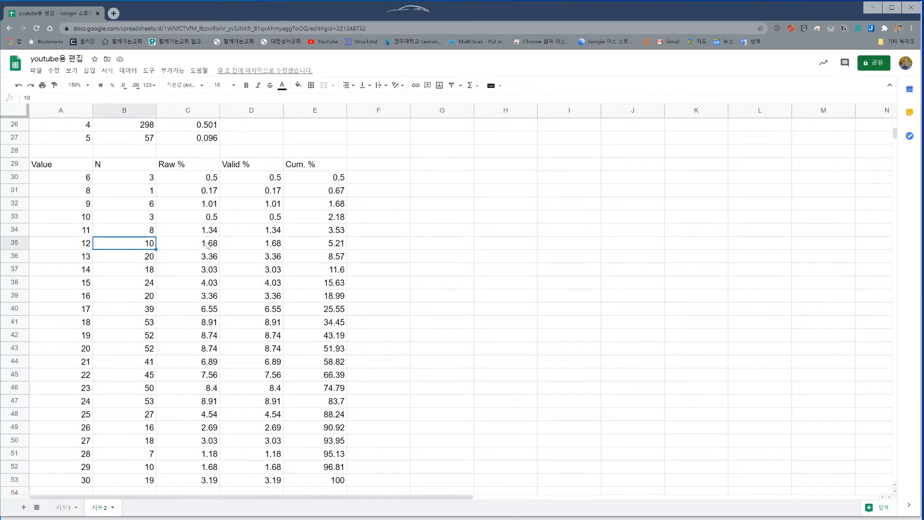
{"action": "left_click", "coordinate": [266, 248]}
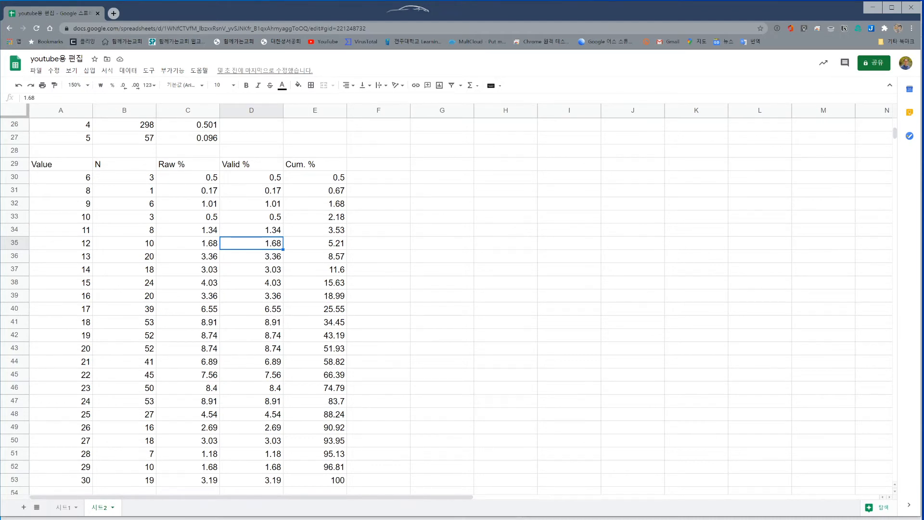
Switch back to RStudio and enlarge the script area to show the multi-variable frequency and describe commands
{"action": "key", "text": "alt+Tab"}
{"action": "left_click", "coordinate": [19, 507]}
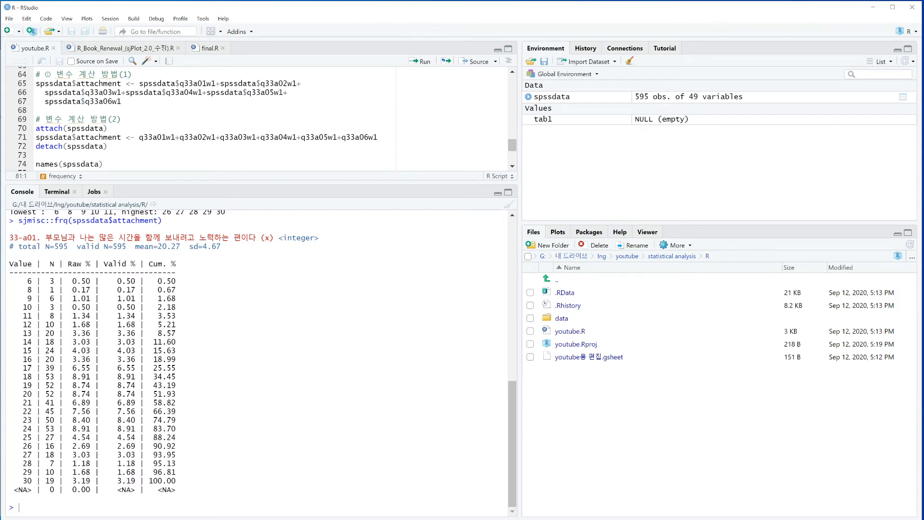
{"action": "scroll", "coordinate": [212, 120], "scroll_direction": "down", "scroll_amount": 4}
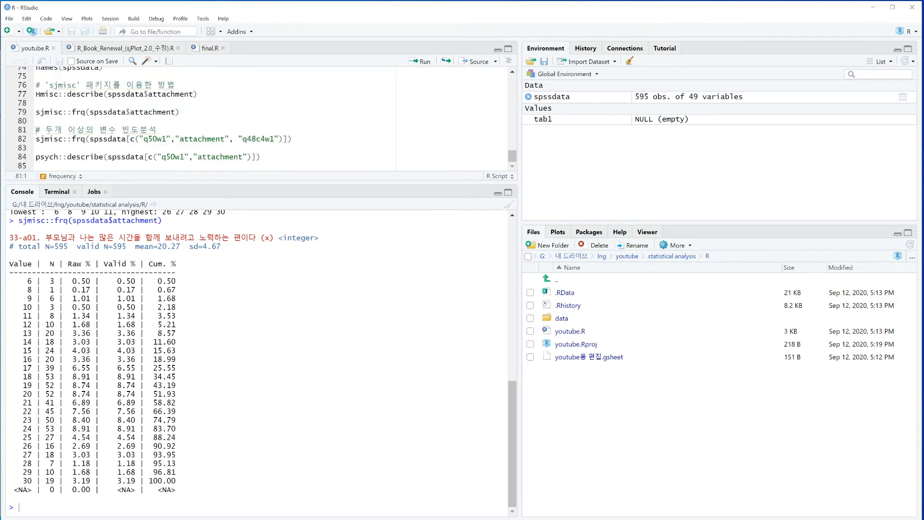
{"action": "left_click_drag", "start_coordinate": [192, 182], "coordinate": [198, 294]}
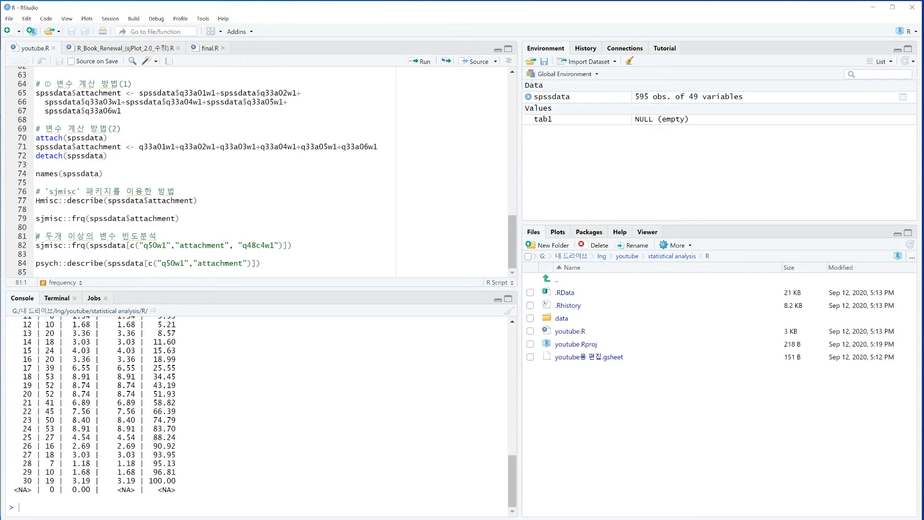
Compare the single-variable sjmisc::frq call with the multi-variable call, examining how c() lists "q50w1", "attachment" and "q48c4w1"
{"action": "left_click", "coordinate": [109, 218]}
{"action": "left_click", "coordinate": [144, 218]}
{"action": "left_click", "coordinate": [147, 219]}
{"action": "key", "text": "Left"}
{"action": "left_click_drag", "start_coordinate": [103, 219], "coordinate": [162, 219]}
{"action": "left_click", "coordinate": [126, 219]}
{"action": "left_click", "coordinate": [104, 246]}
{"action": "left_click_drag", "start_coordinate": [127, 246], "coordinate": [131, 246]}
{"action": "left_click", "coordinate": [287, 246]}
{"action": "left_click_drag", "start_coordinate": [130, 246], "coordinate": [275, 245]}
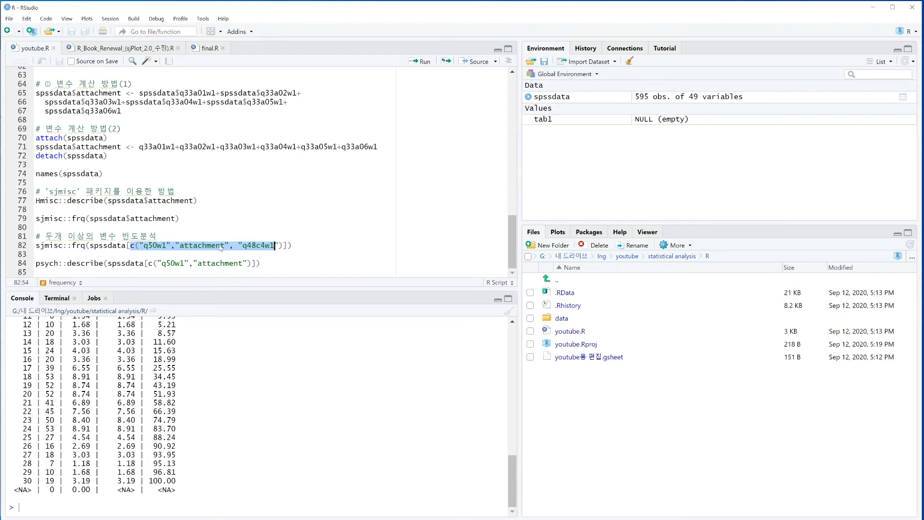
{"action": "left_click", "coordinate": [221, 246]}
{"action": "left_click_drag", "start_coordinate": [143, 245], "coordinate": [36, 254]}
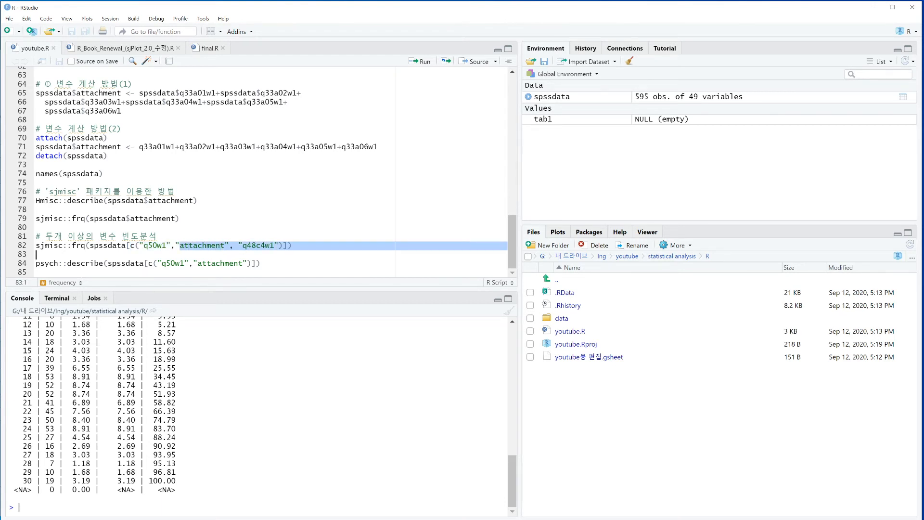
{"action": "left_click", "coordinate": [247, 245]}
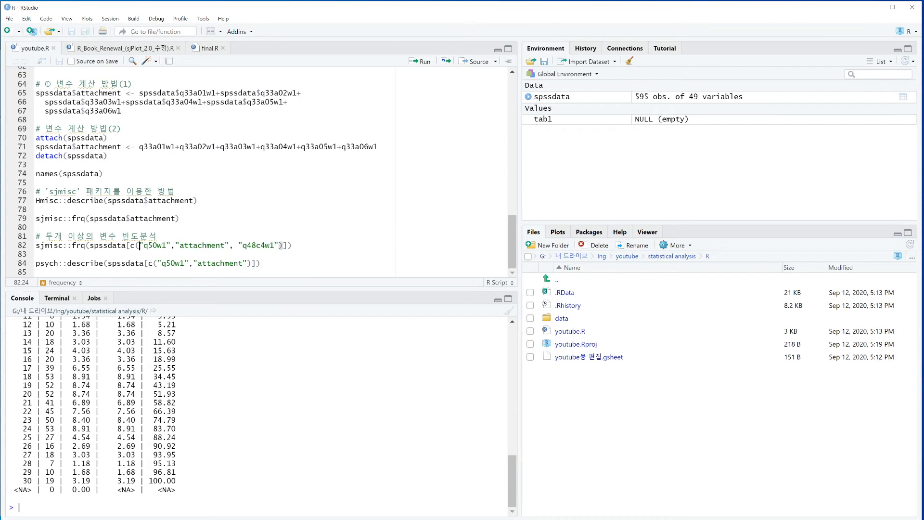
{"action": "left_click", "coordinate": [183, 246]}
{"action": "left_click_drag", "start_coordinate": [143, 246], "coordinate": [167, 245]}
{"action": "left_click", "coordinate": [167, 245]}
{"action": "key", "text": "shift+Right"}
Run names(spssdata) and add "q34a2w1" from the listed names to the variables in the multi-variable sjmisc::frq call
{"action": "left_click", "coordinate": [59, 174]}
{"action": "key", "text": "ctrl+Return"}
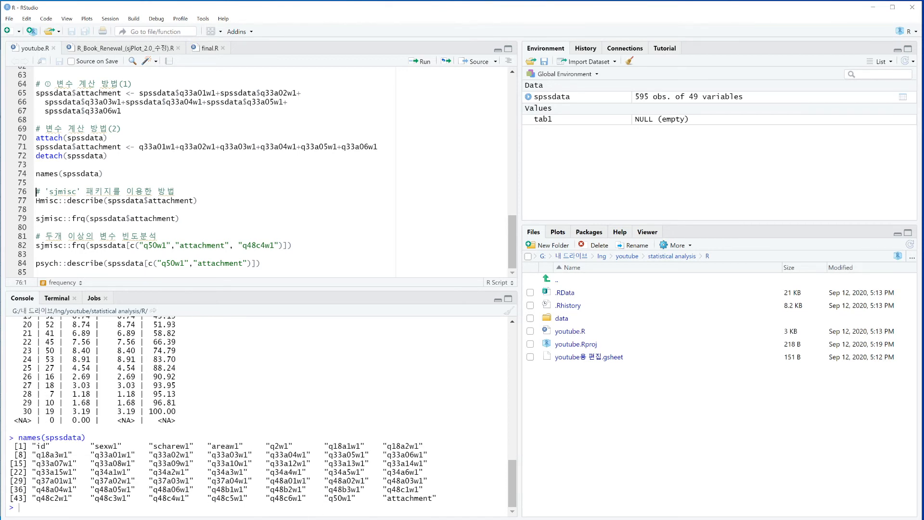
{"action": "left_click_drag", "start_coordinate": [149, 472], "coordinate": [189, 472]}
{"action": "left_click", "coordinate": [280, 246]}
{"action": "type", "text": ","}
{"action": "type", "text": "\"q34a2w1\""}
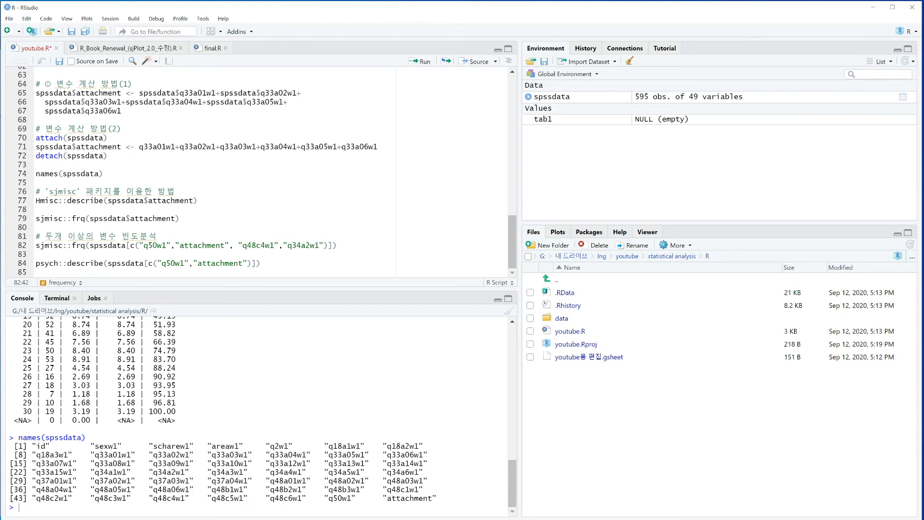
Run sjmisc::frq(spssdata[c("q50w1","attachment", "q48c4w1","q34a2w1")]) and review the frequency table of each variable
{"action": "key", "text": "ctrl+Return"}
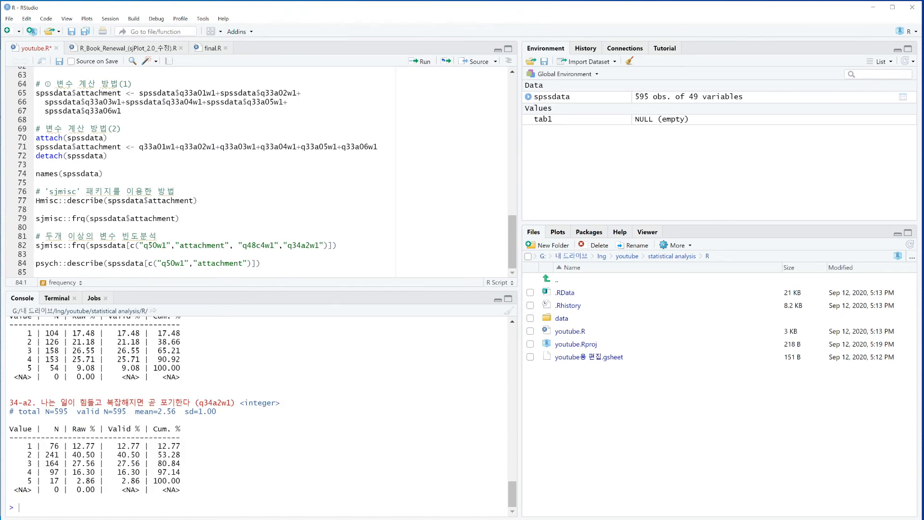
{"action": "scroll", "coordinate": [260, 414], "scroll_direction": "up", "scroll_amount": 5}
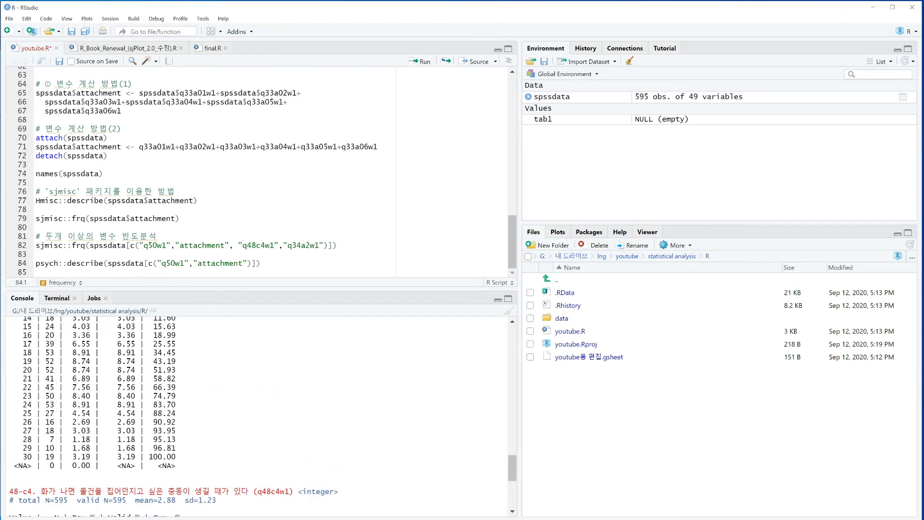
{"action": "scroll", "coordinate": [260, 414], "scroll_direction": "up", "scroll_amount": 10}
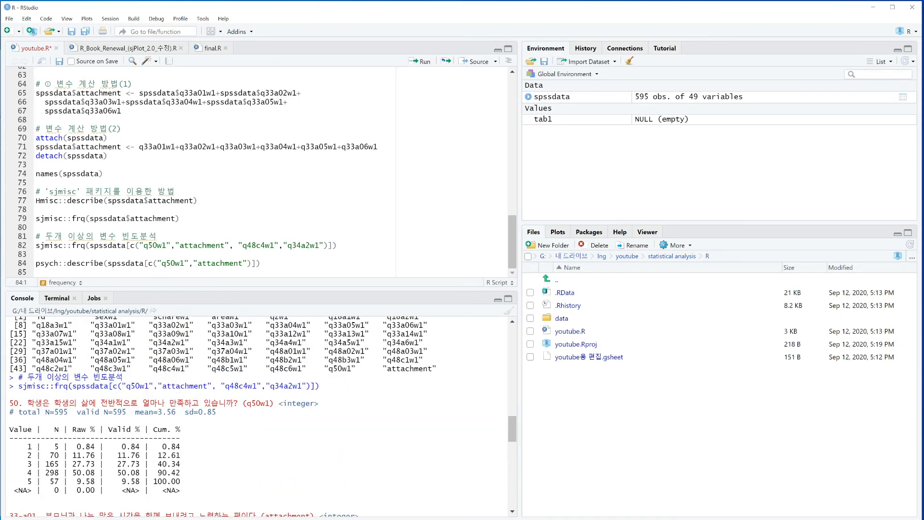
{"action": "scroll", "coordinate": [260, 414], "scroll_direction": "down", "scroll_amount": 3}
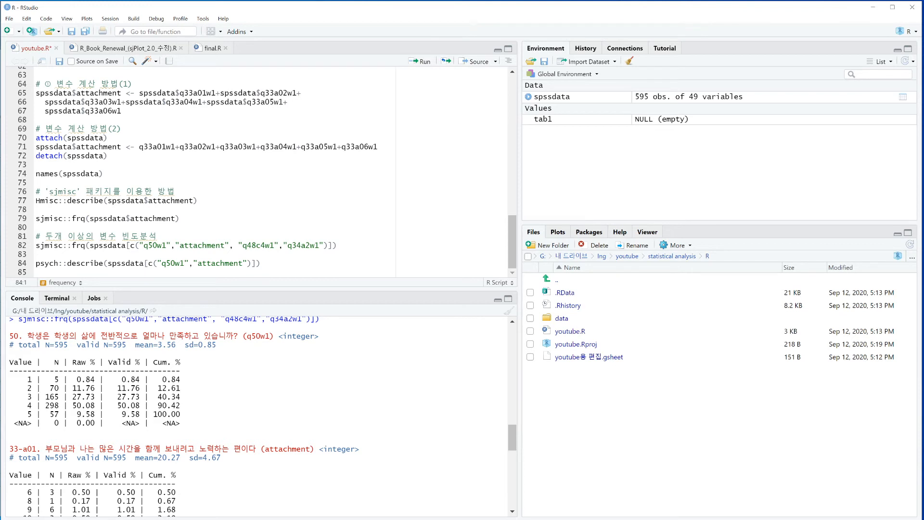
Run psych::describe(spssdata[c("q50w1","attachment")]) and select the resulting descriptive statistics table
{"action": "left_click_drag", "start_coordinate": [67, 264], "coordinate": [252, 264]}
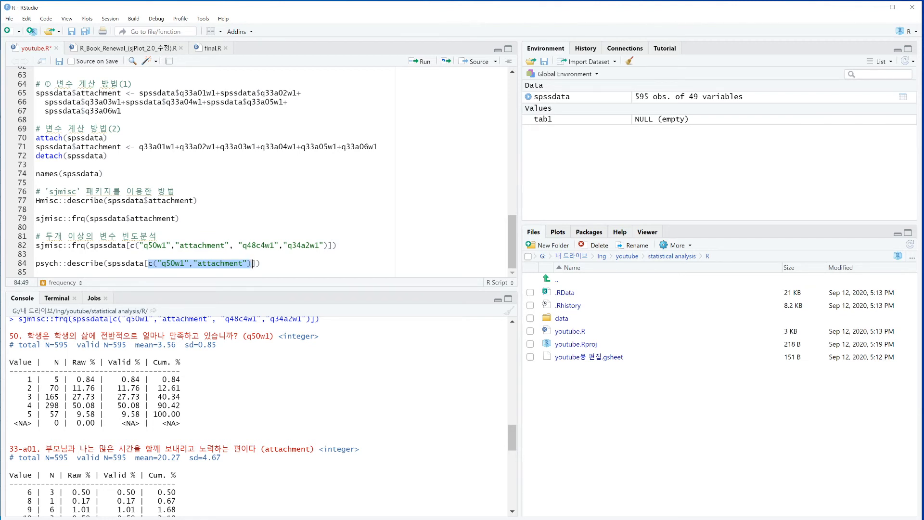
{"action": "left_click", "coordinate": [131, 263]}
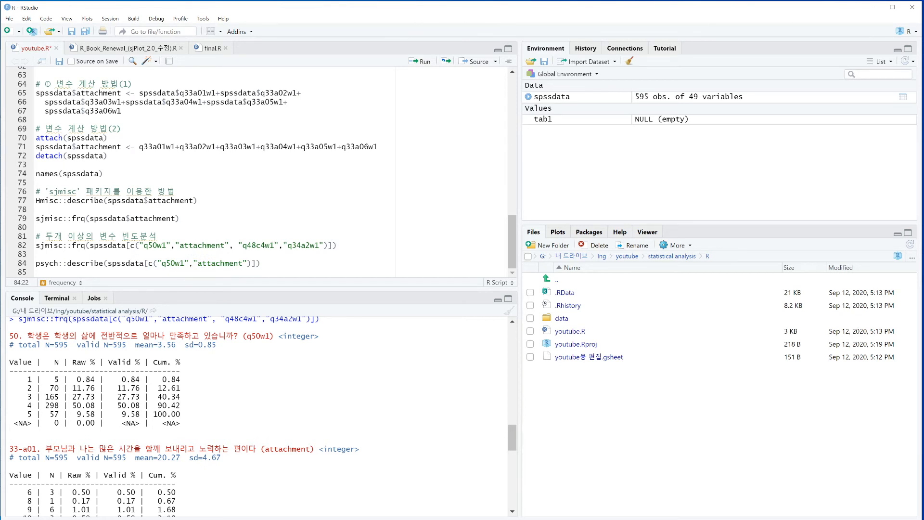
{"action": "key", "text": "ctrl+Return"}
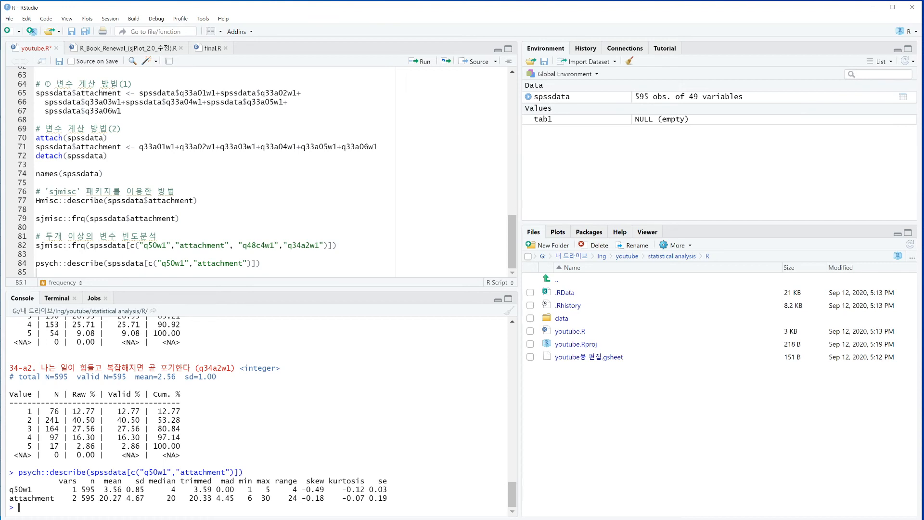
{"action": "left_click_drag", "start_coordinate": [10, 479], "coordinate": [387, 498]}
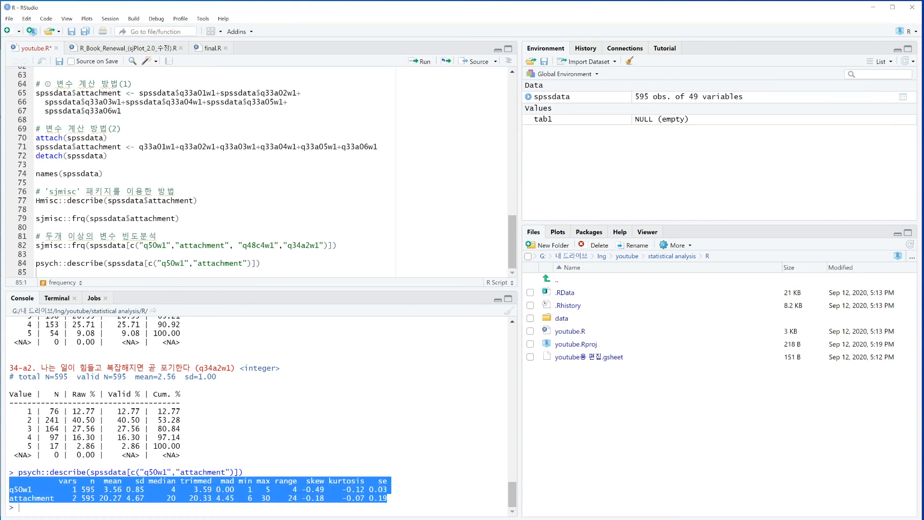
Switch to the Google Sheets spreadsheet and paste the copied descriptive statistics table at cell A55, below the frequency table
{"action": "key", "text": "alt+Tab"}
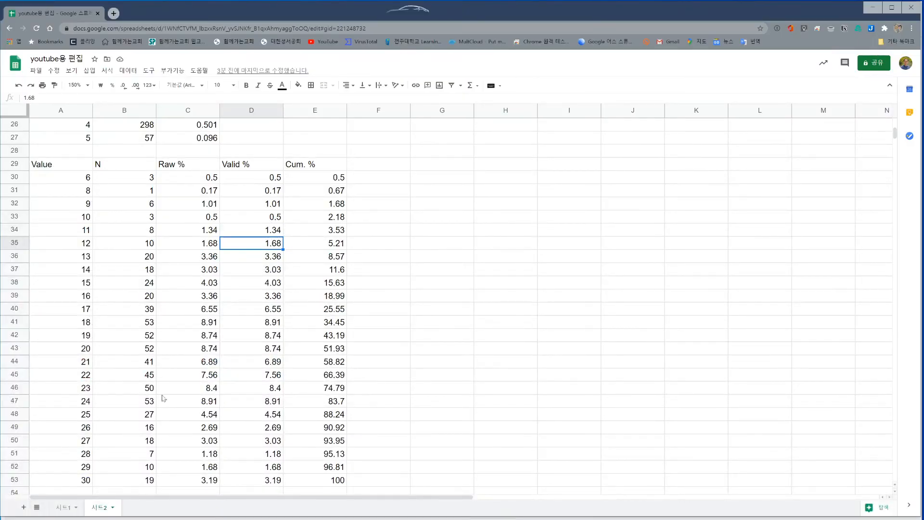
{"action": "scroll", "coordinate": [163, 399], "scroll_direction": "down", "scroll_amount": 7}
{"action": "left_click", "coordinate": [66, 192]}
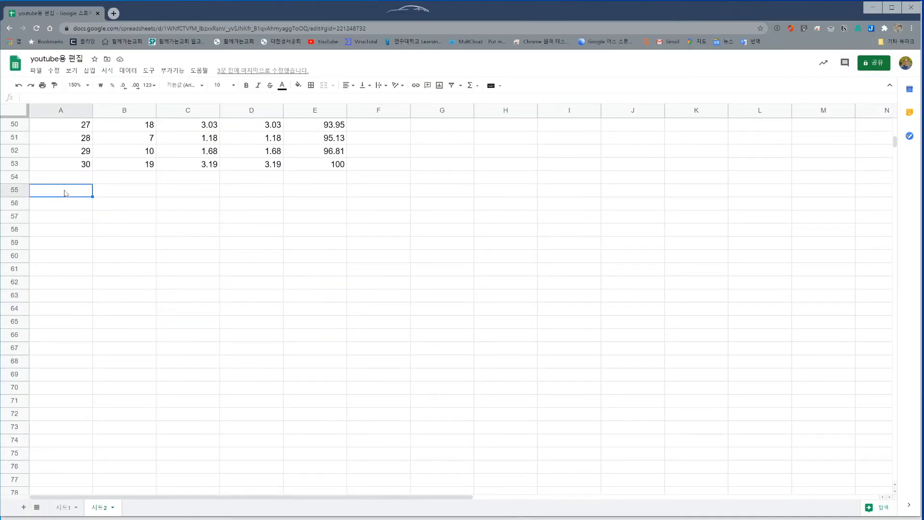
{"action": "right_click", "coordinate": [66, 193]}
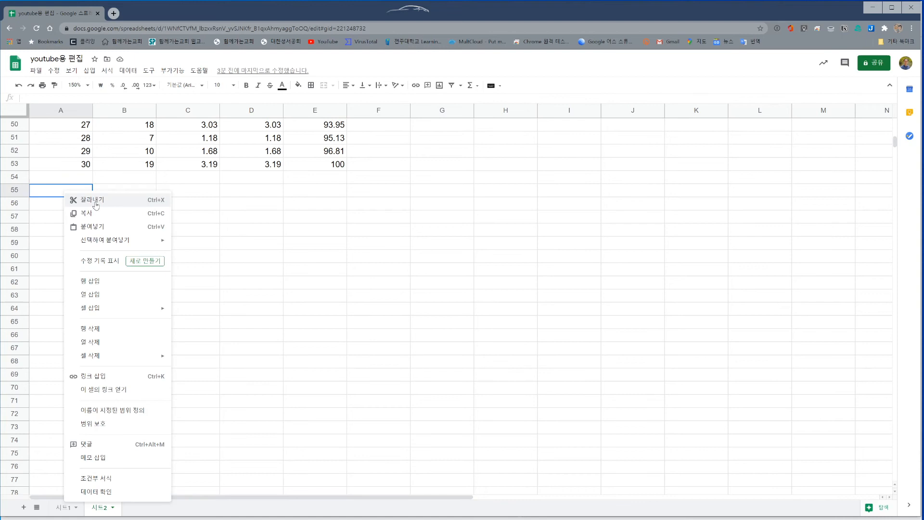
{"action": "left_click", "coordinate": [113, 227]}
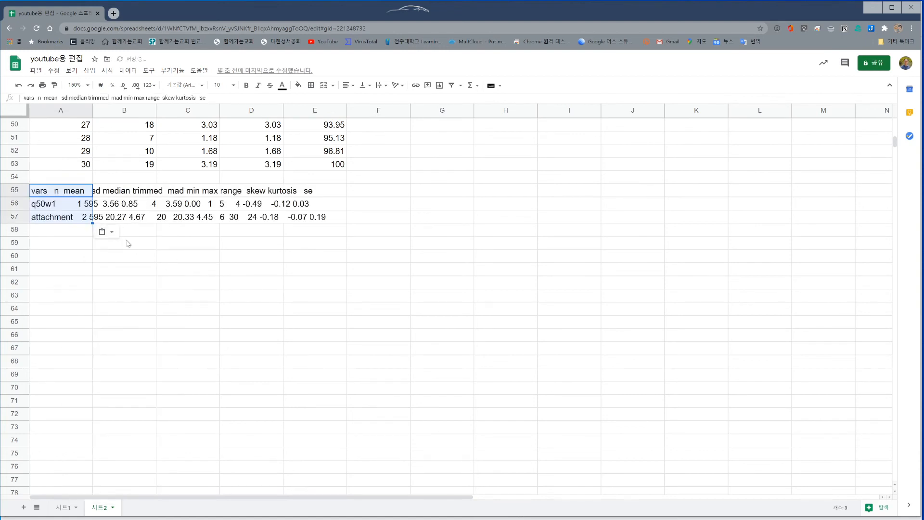
{"action": "left_click", "coordinate": [103, 232]}
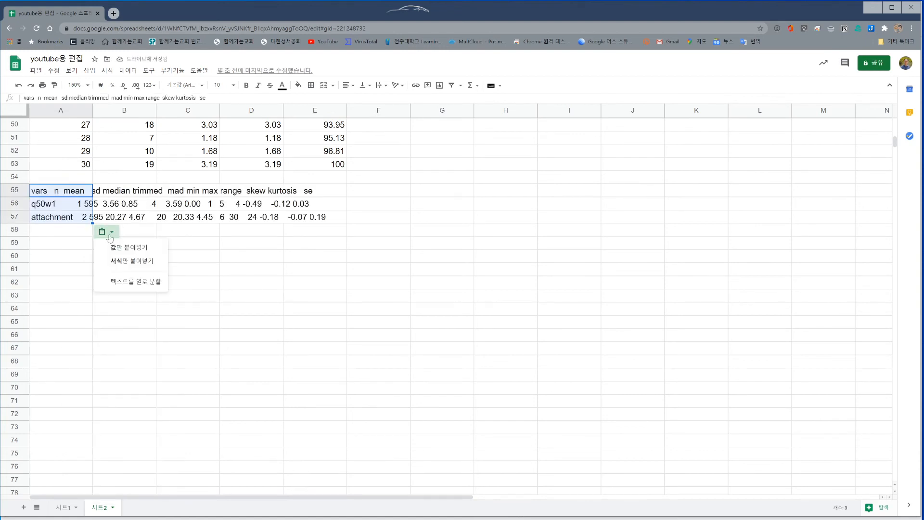
{"action": "left_click", "coordinate": [140, 283]}
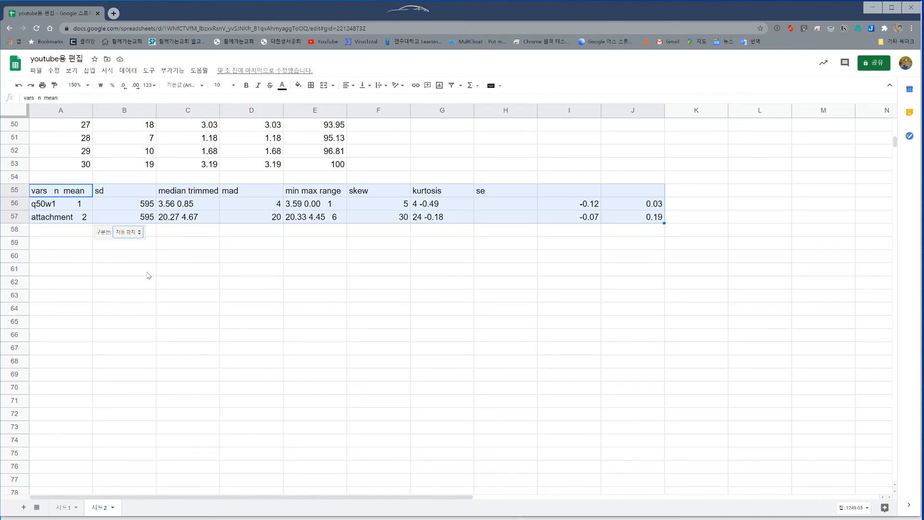
{"action": "key", "text": "ctrl+z"}
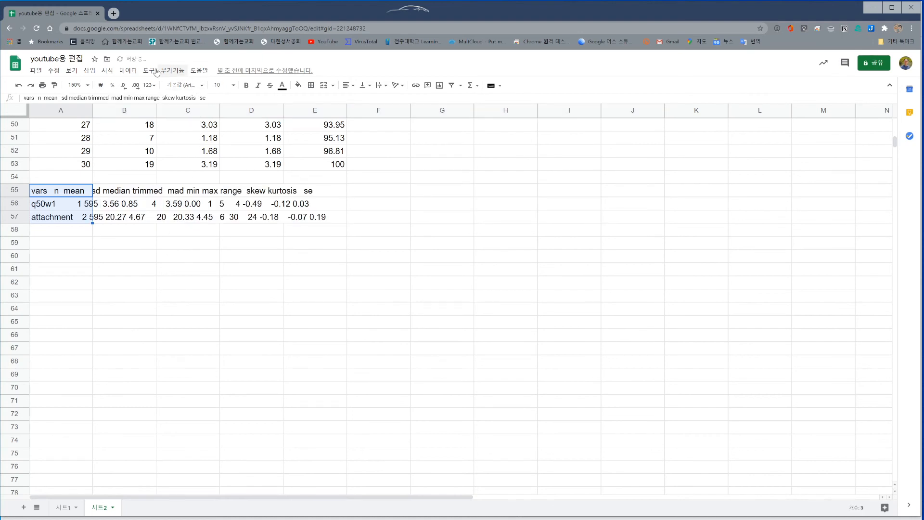
Trim the whitespace in cells A55:A57 and split their text into columns with a space as the separator
{"action": "left_click", "coordinate": [128, 70]}
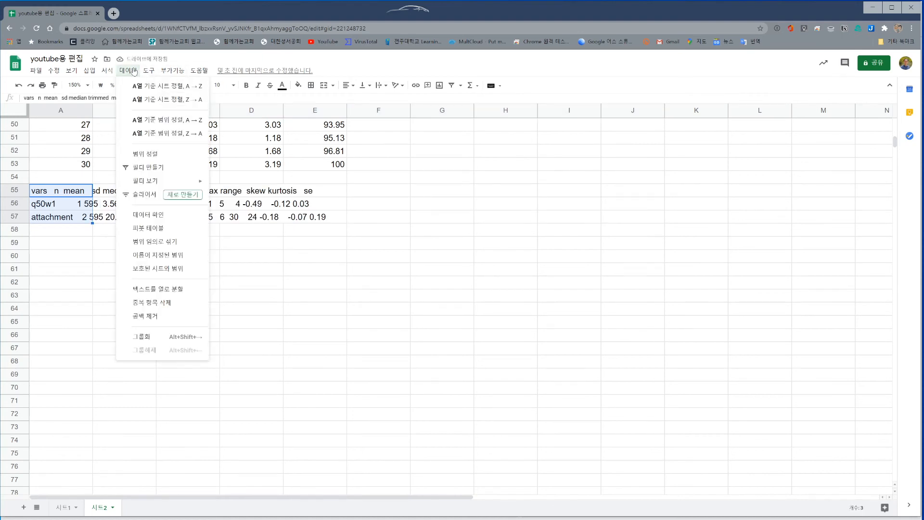
{"action": "left_click", "coordinate": [184, 316]}
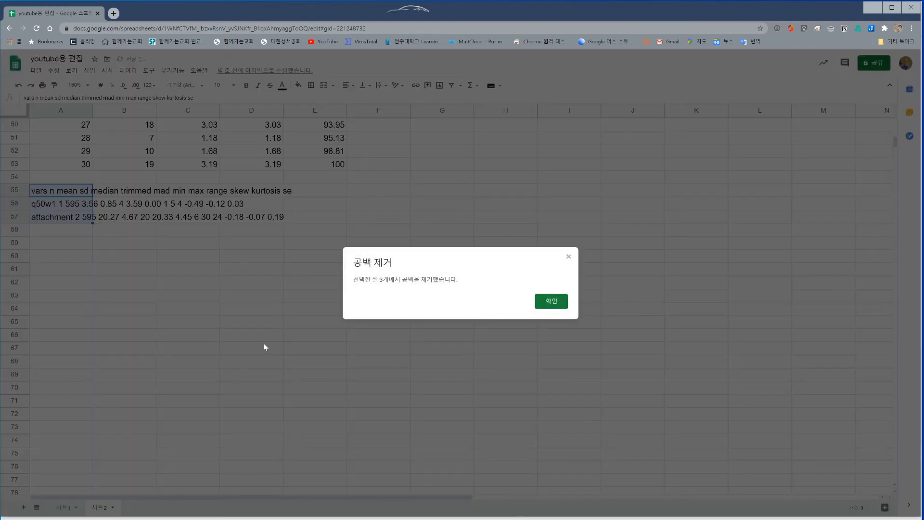
{"action": "left_click", "coordinate": [549, 302]}
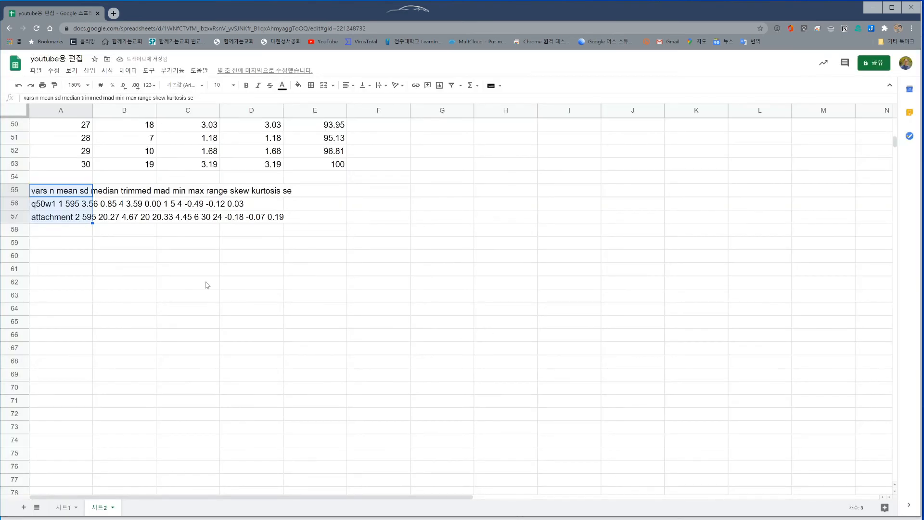
{"action": "left_click", "coordinate": [128, 71]}
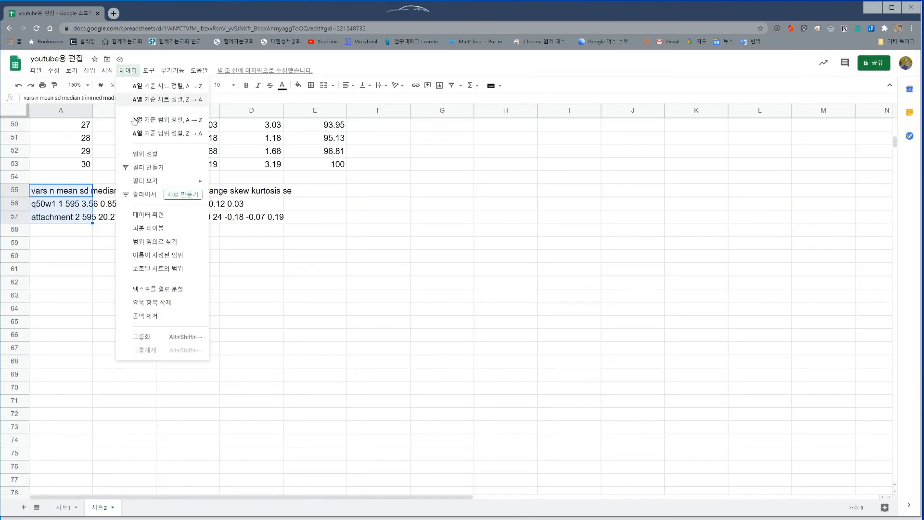
{"action": "left_click", "coordinate": [174, 291]}
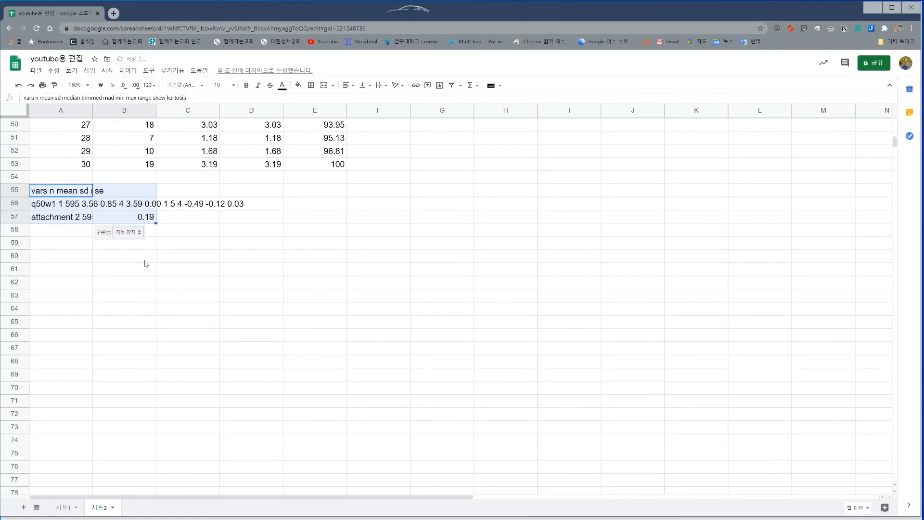
{"action": "left_click", "coordinate": [128, 231]}
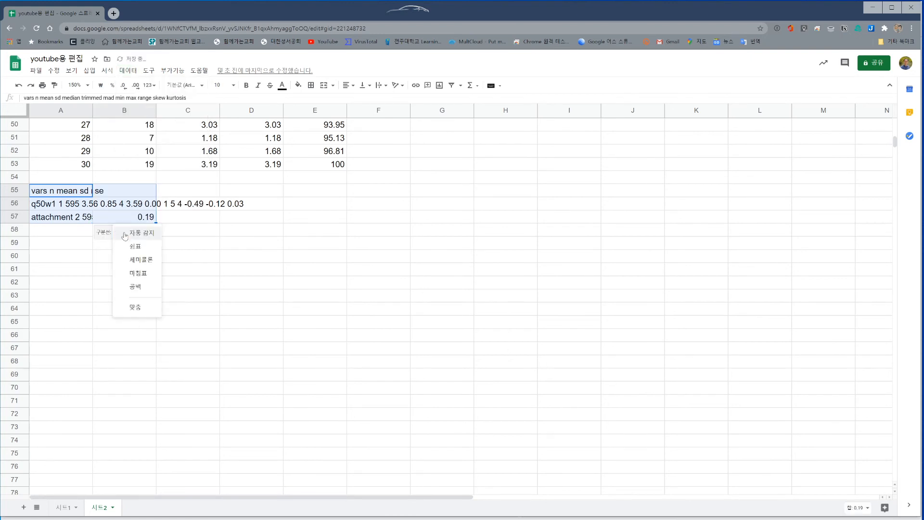
{"action": "left_click", "coordinate": [136, 288]}
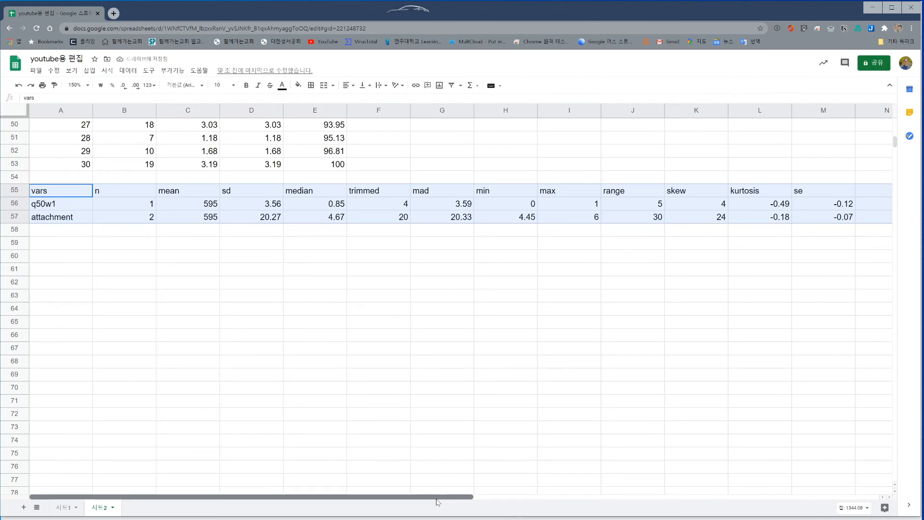
Examine how the row 55 headers line up with the q50w1 and attachment values from column A to column N
{"action": "left_click_drag", "start_coordinate": [466, 502], "coordinate": [480, 499]}
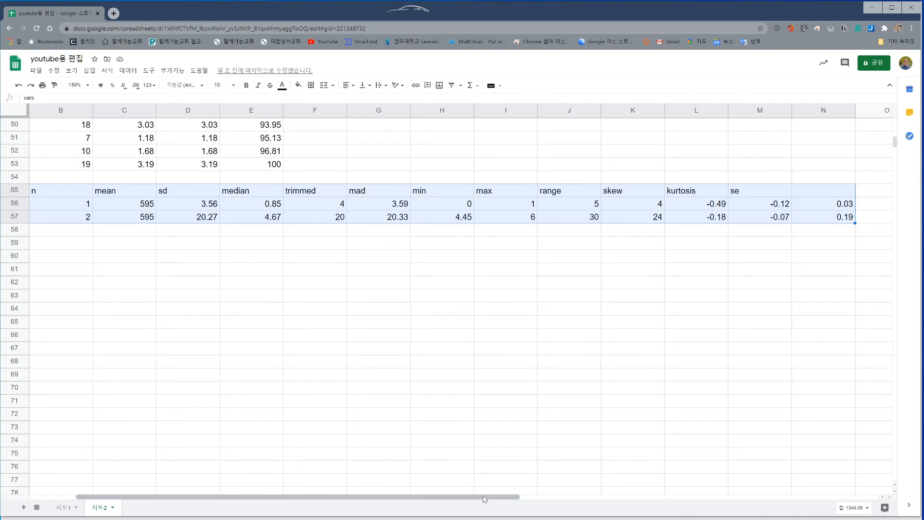
{"action": "left_click", "coordinate": [839, 192]}
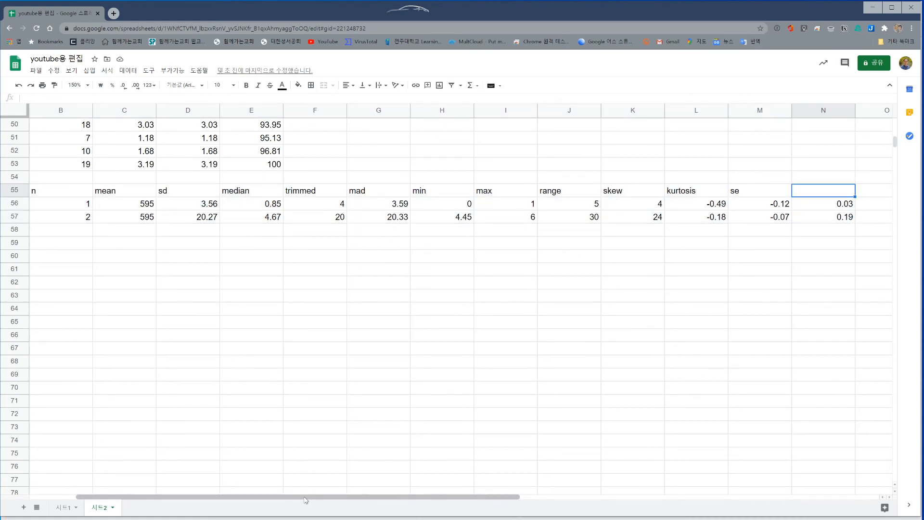
{"action": "left_click_drag", "start_coordinate": [307, 499], "coordinate": [221, 497]}
{"action": "left_click", "coordinate": [50, 194]}
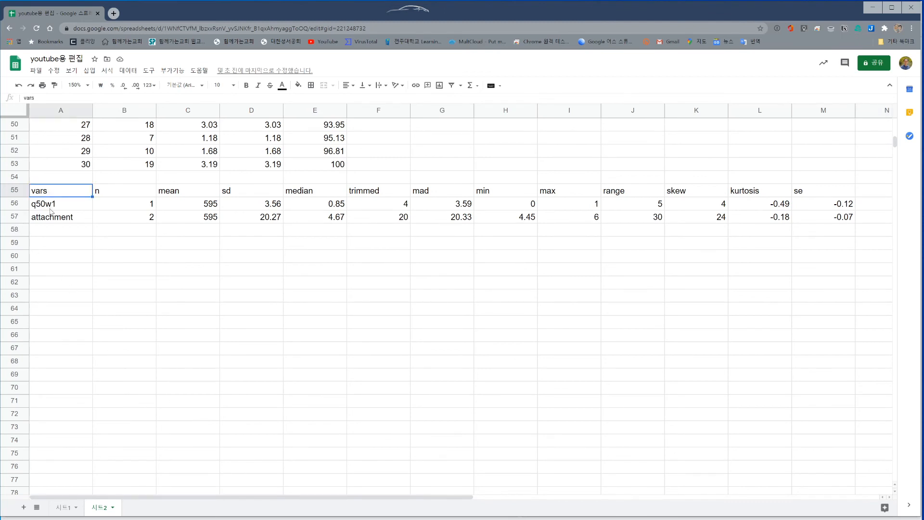
{"action": "left_click", "coordinate": [131, 208]}
{"action": "left_click", "coordinate": [132, 218]}
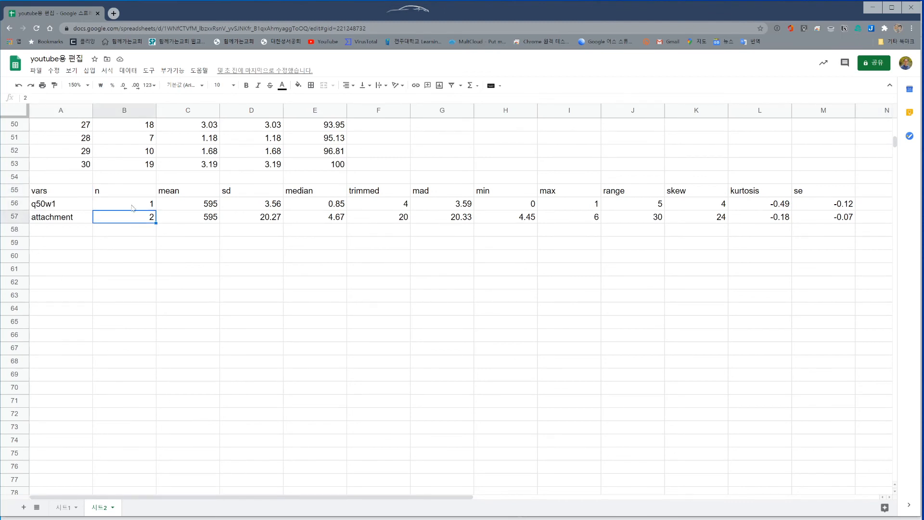
{"action": "left_click", "coordinate": [133, 206]}
{"action": "left_click", "coordinate": [132, 220]}
{"action": "left_click", "coordinate": [130, 208]}
{"action": "left_click", "coordinate": [129, 218]}
{"action": "left_click", "coordinate": [116, 190]}
{"action": "left_click", "coordinate": [194, 208]}
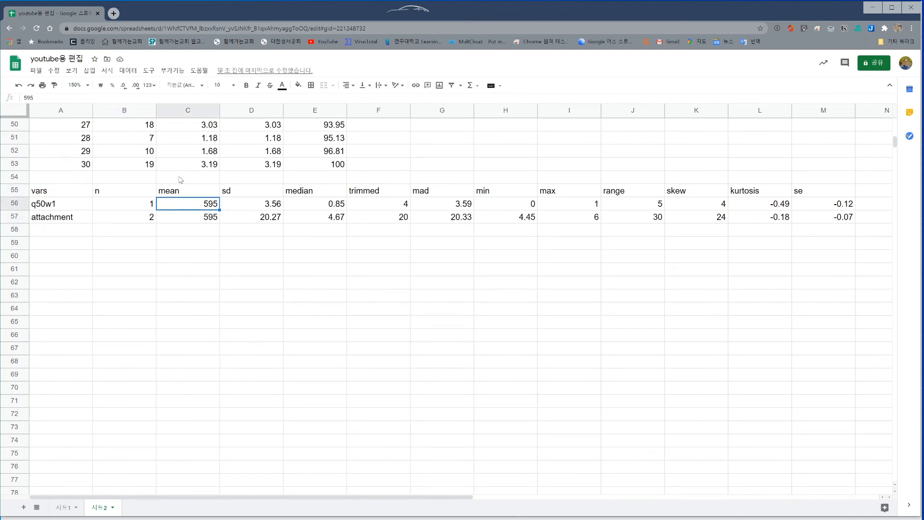
Insert a blank cell at A55, shifting the header row right, and check the alignment through column N
{"action": "left_click", "coordinate": [65, 192]}
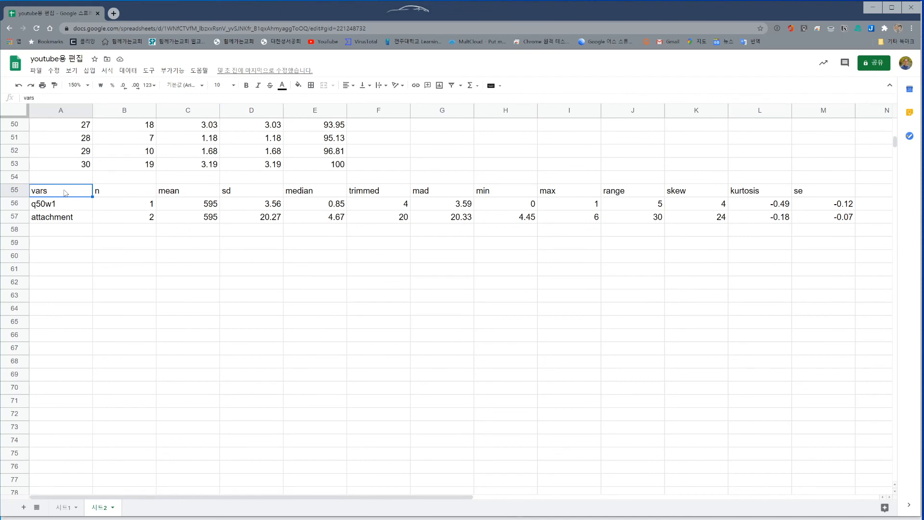
{"action": "right_click", "coordinate": [66, 193]}
{"action": "mouse_move", "coordinate": [130, 314]}
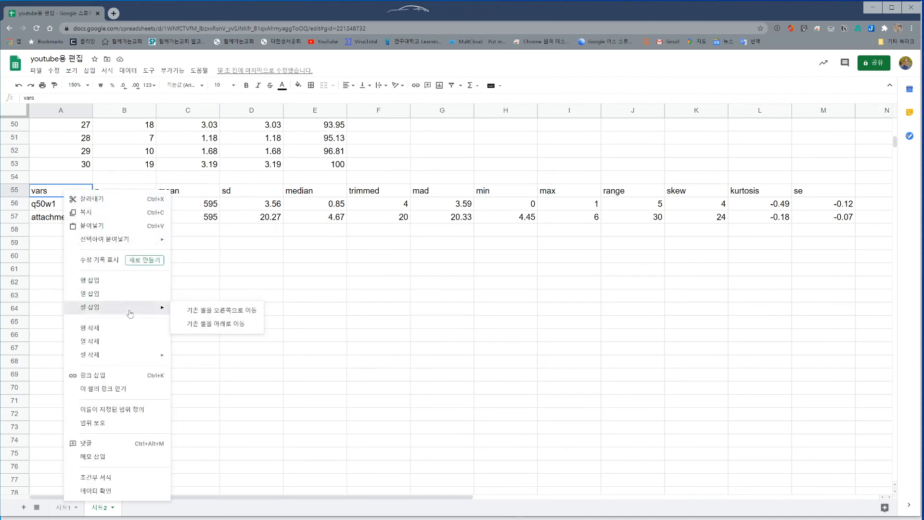
{"action": "left_click", "coordinate": [214, 314]}
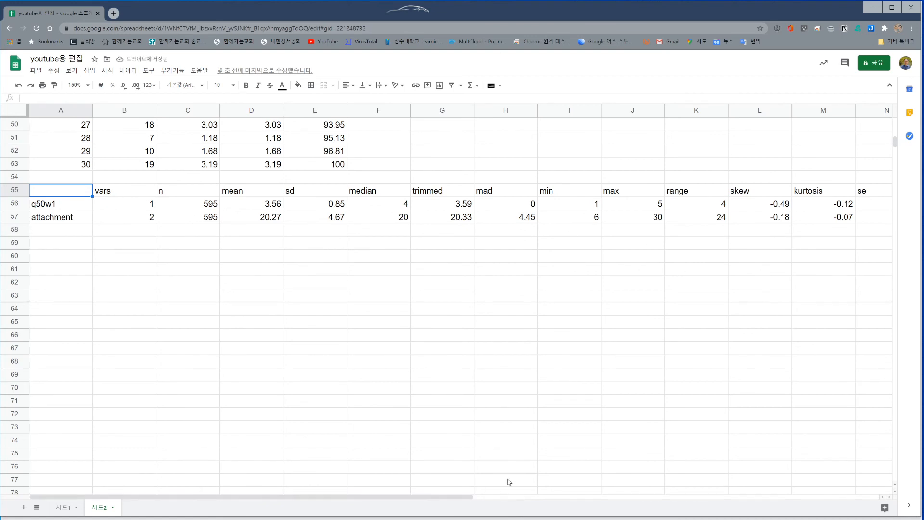
{"action": "left_click_drag", "start_coordinate": [455, 497], "coordinate": [508, 498]}
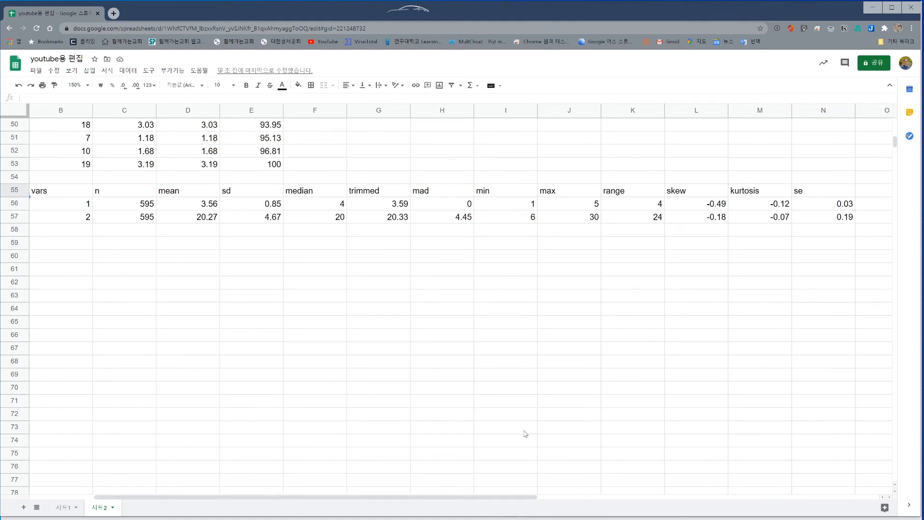
{"action": "left_click_drag", "start_coordinate": [417, 497], "coordinate": [352, 497]}
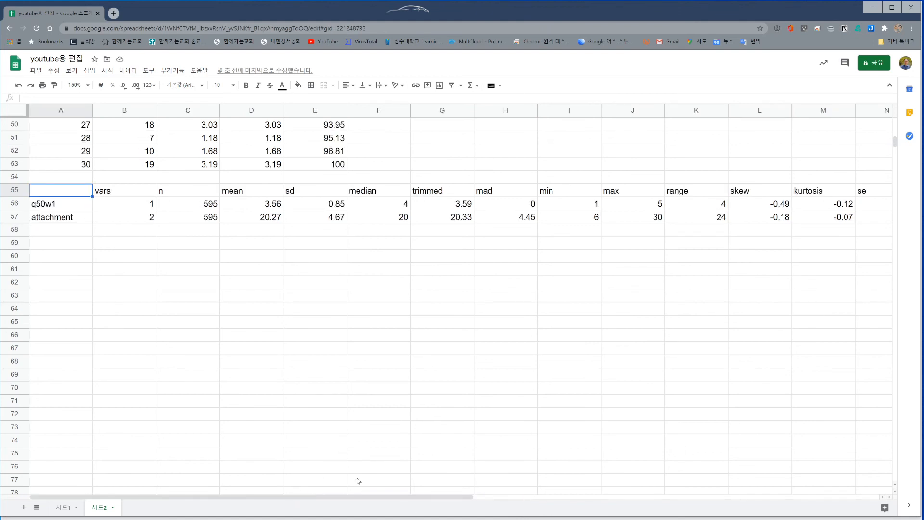
Copy the statistics table A55:N57 and paste it transposed at cell A59
{"action": "mouse_move", "coordinate": [70, 199]}
{"action": "left_mouse_down"}
{"action": "mouse_move", "coordinate": [260, 231]}
{"action": "mouse_move", "coordinate": [626, 219]}
{"action": "mouse_move", "coordinate": [804, 233]}
{"action": "mouse_move", "coordinate": [867, 220]}
{"action": "left_mouse_up"}
{"action": "key", "text": "ctrl+c"}
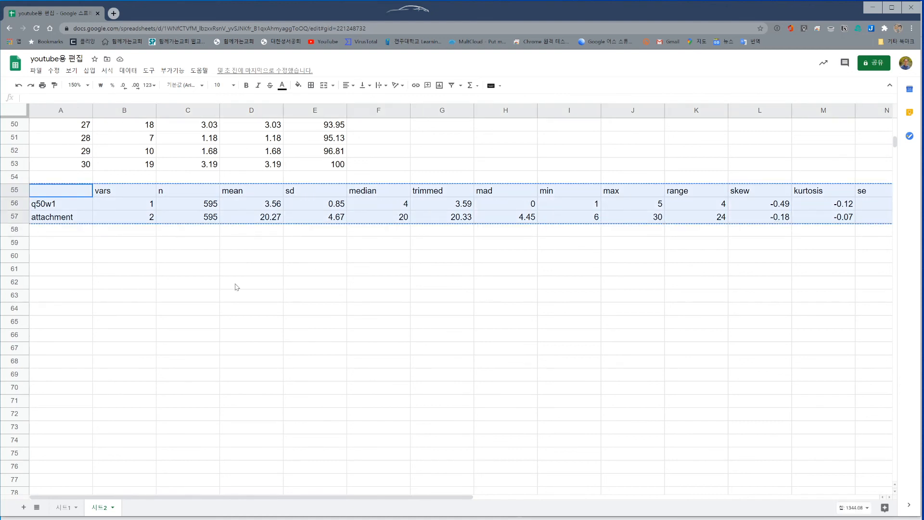
{"action": "left_click", "coordinate": [78, 250]}
{"action": "right_click", "coordinate": [78, 249]}
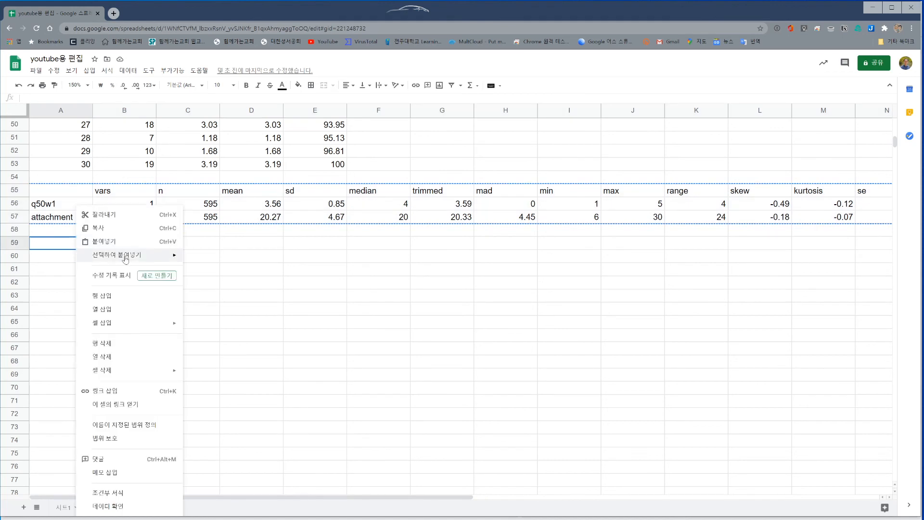
{"action": "mouse_move", "coordinate": [128, 255]}
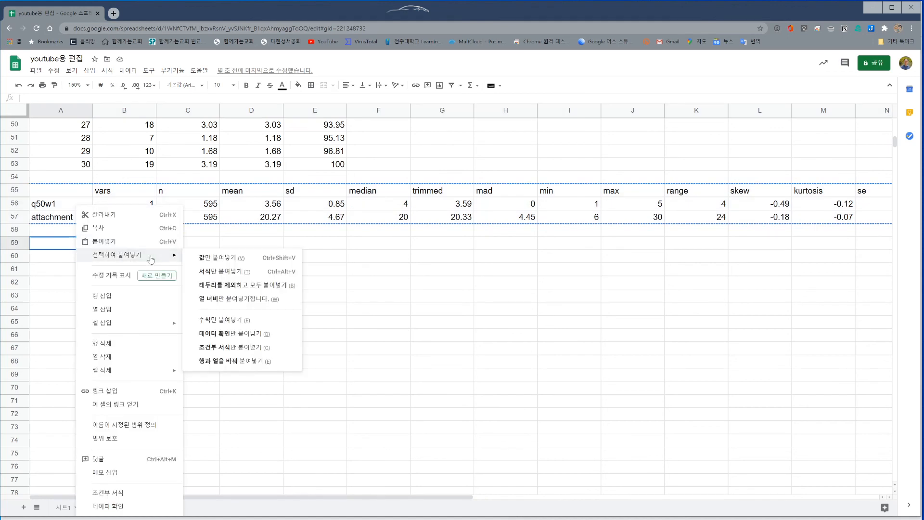
{"action": "left_click", "coordinate": [238, 361]}
{"action": "left_click", "coordinate": [260, 361]}
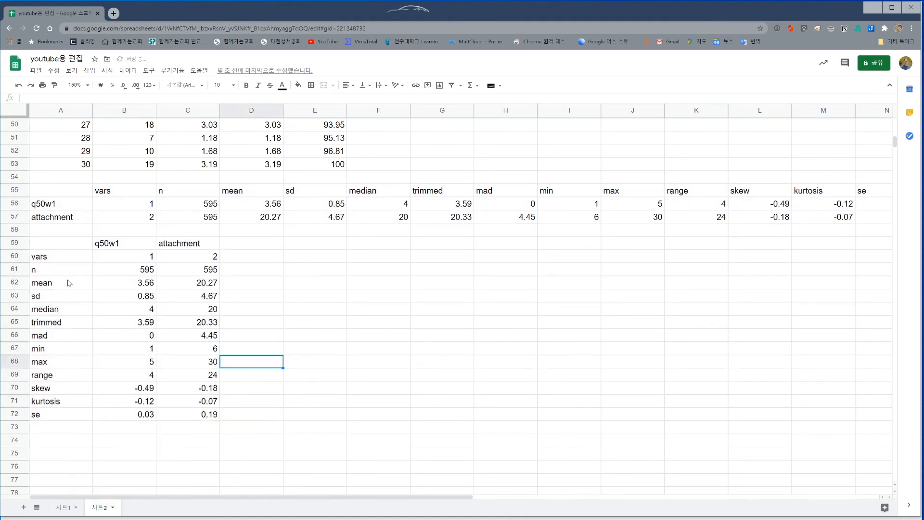
Review the q50w1 and attachment columns of the transposed table and apply all borders to A59:C72
{"action": "left_click", "coordinate": [107, 246]}
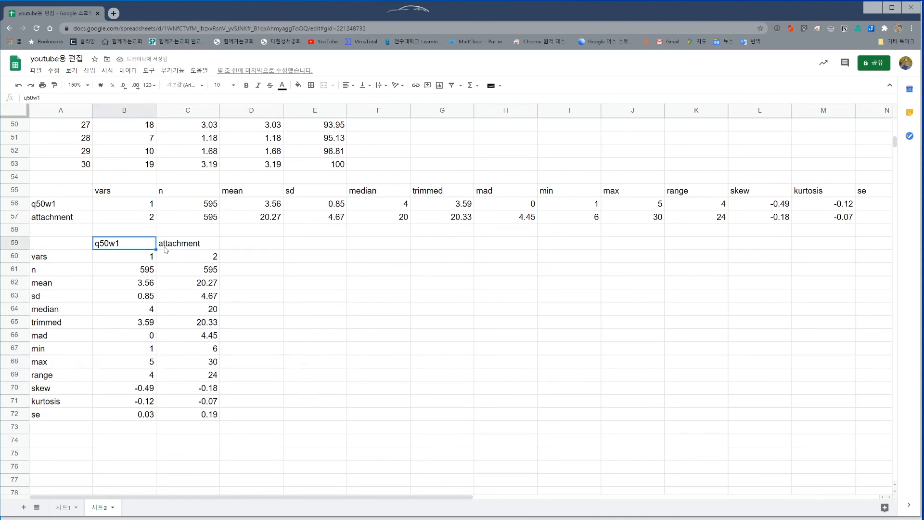
{"action": "left_click", "coordinate": [186, 243]}
{"action": "left_click", "coordinate": [147, 263]}
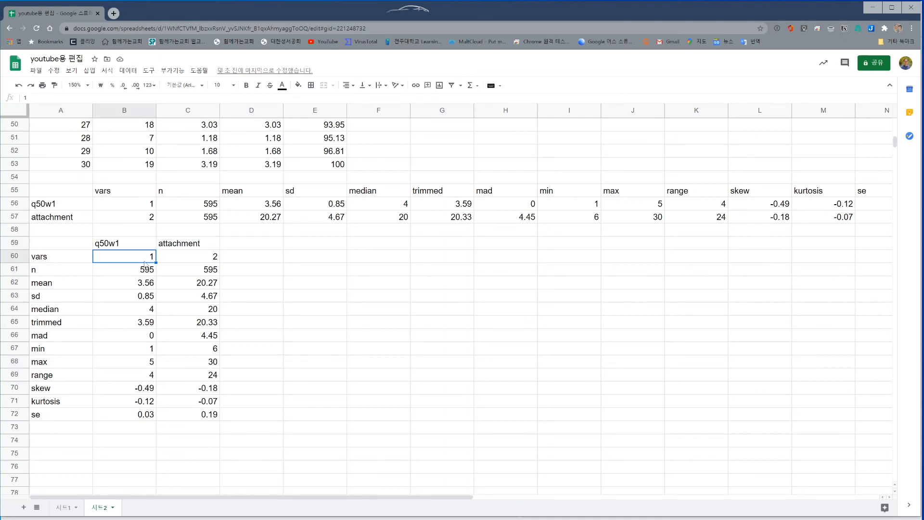
{"action": "left_click", "coordinate": [222, 259]}
{"action": "left_click", "coordinate": [200, 263]}
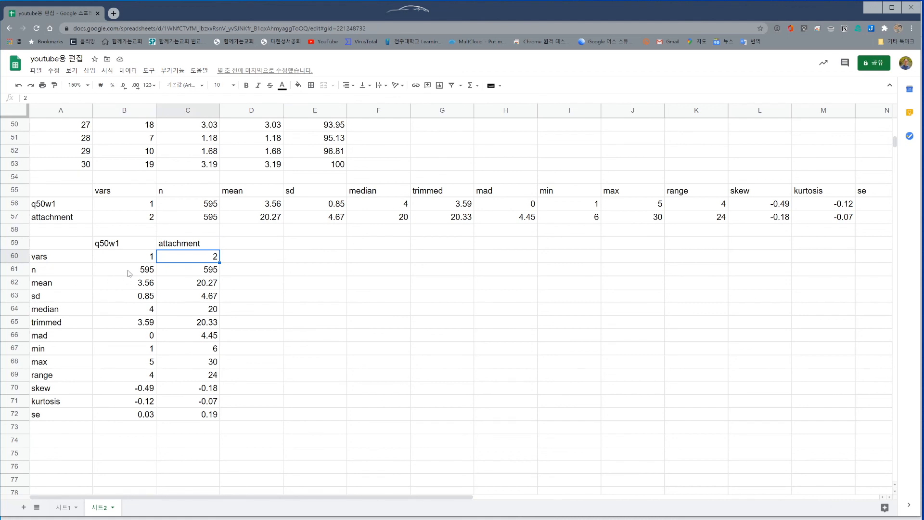
{"action": "left_click_drag", "start_coordinate": [129, 273], "coordinate": [207, 273]}
{"action": "left_click", "coordinate": [57, 243]}
{"action": "left_click_drag", "start_coordinate": [56, 243], "coordinate": [191, 414]}
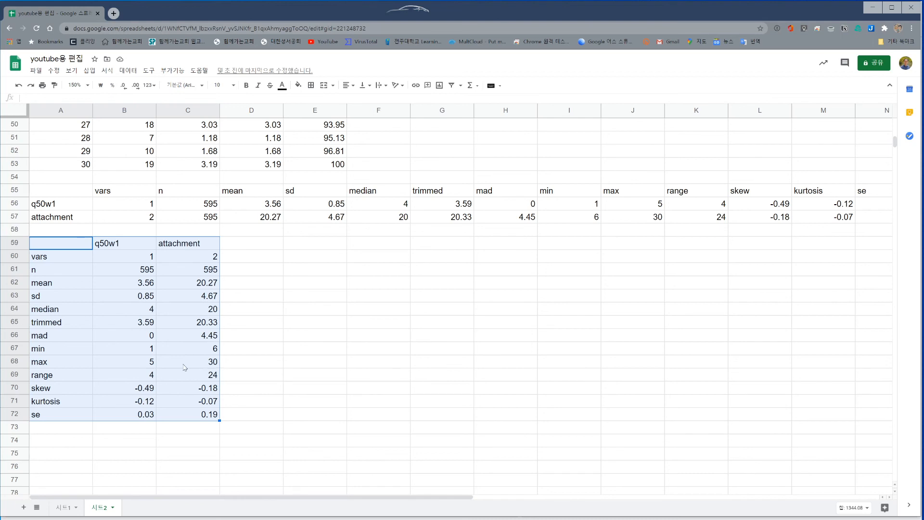
{"action": "left_click", "coordinate": [311, 85]}
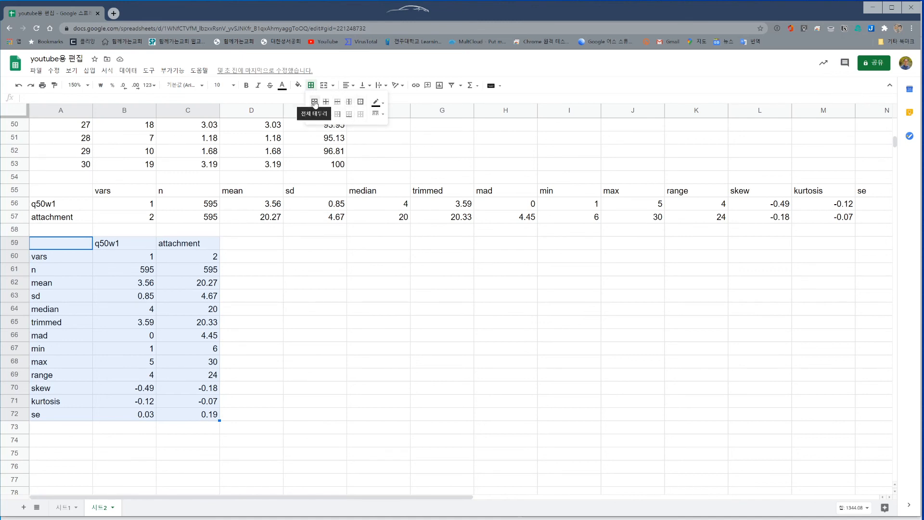
{"action": "left_click", "coordinate": [315, 102]}
{"action": "left_click", "coordinate": [263, 297]}
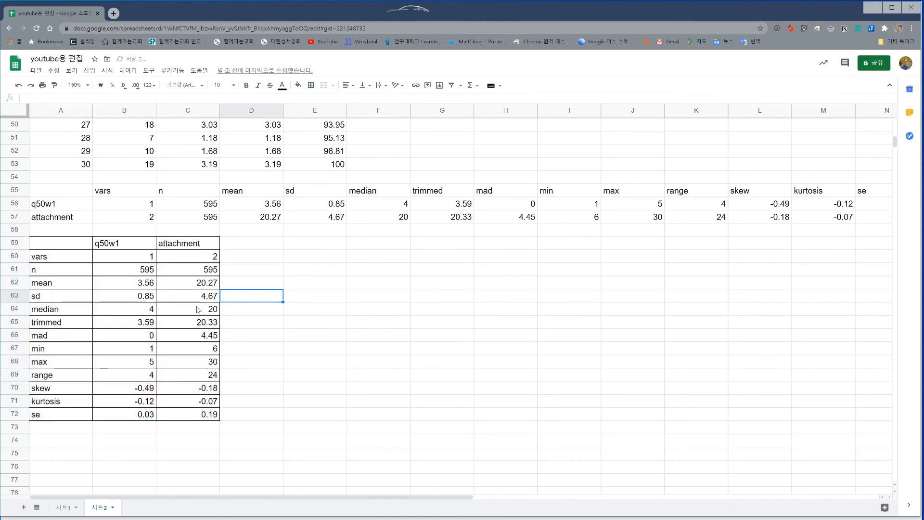